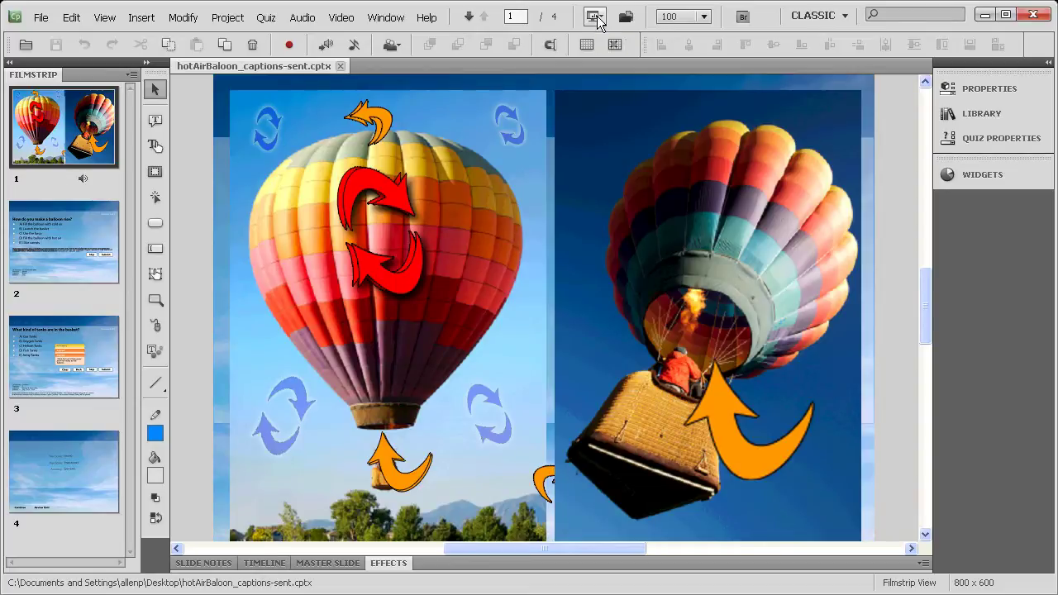
# Step: Preview the entire hot-air-balloon project and move the Preview window up and to the left
pyautogui.click(598, 23)
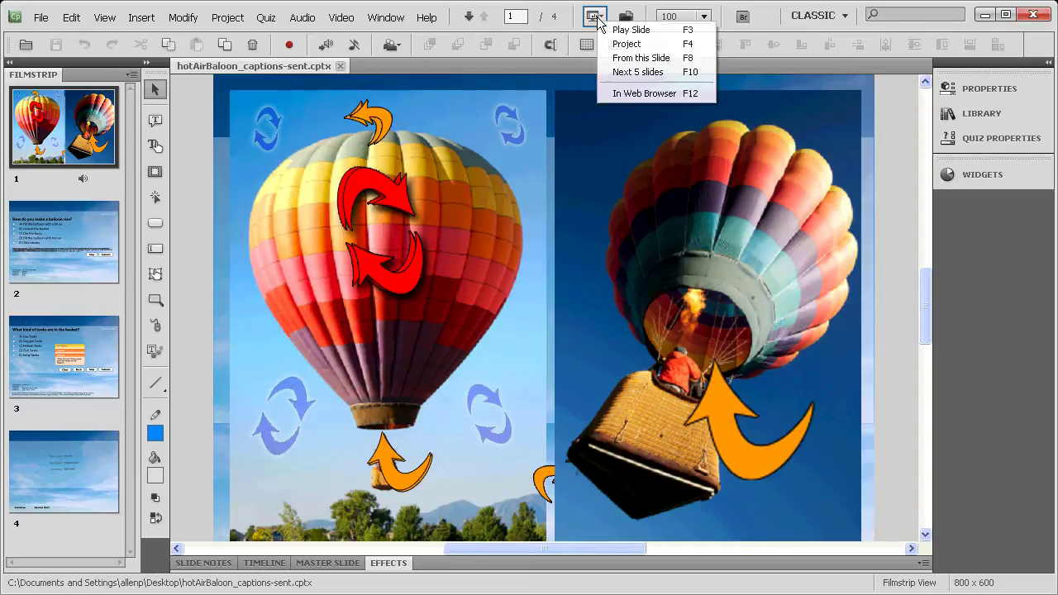
pyautogui.click(639, 47)
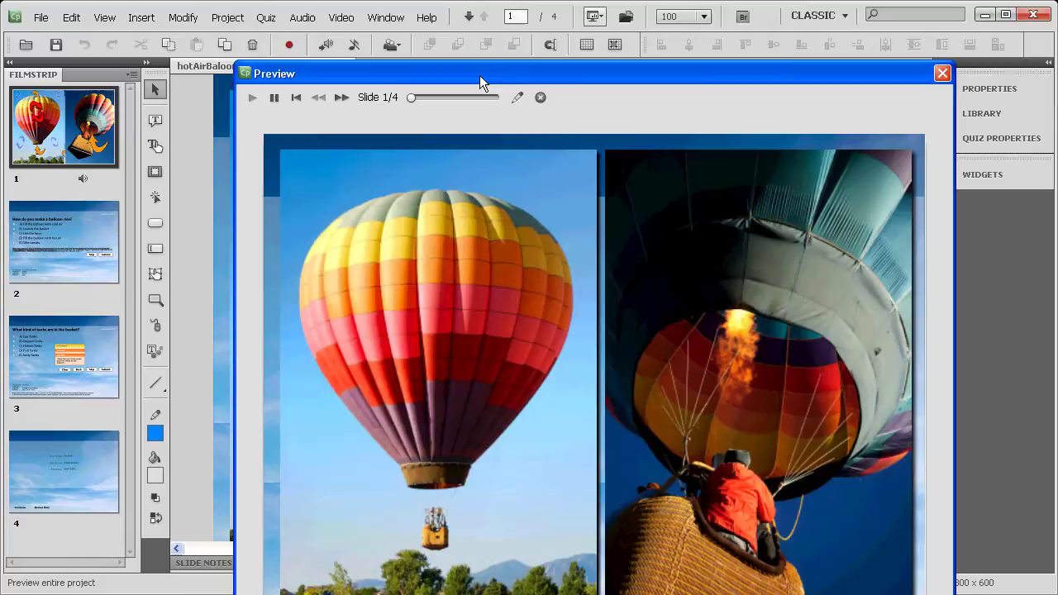
pyautogui.moveTo(479, 75); pyautogui.dragTo(433, 12)
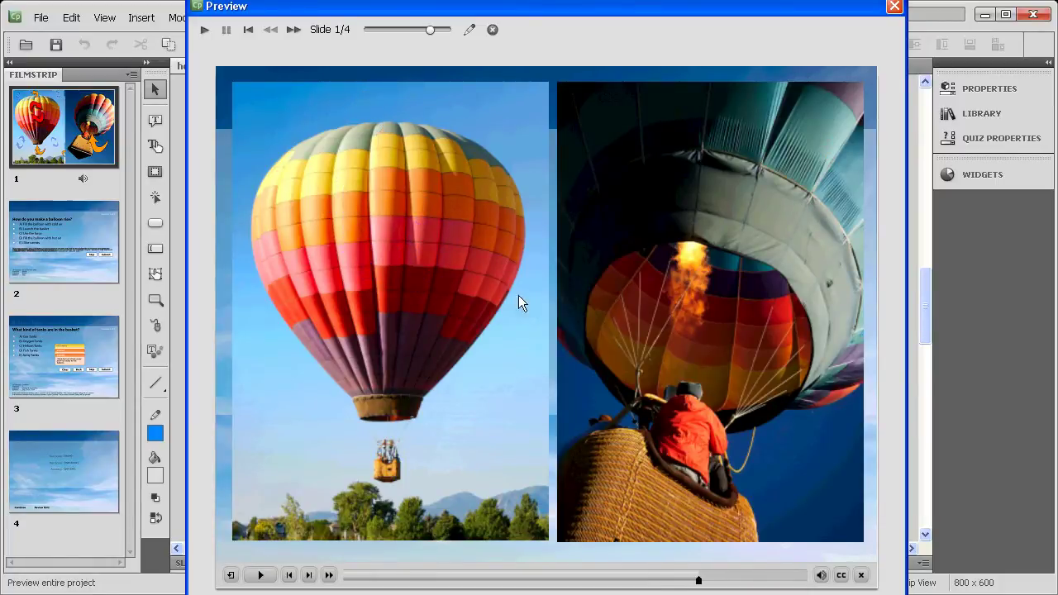
# Step: Advance to the balloon-rise question and submit answer A, 'I like carrots', to see its feedback
pyautogui.click(524, 325)
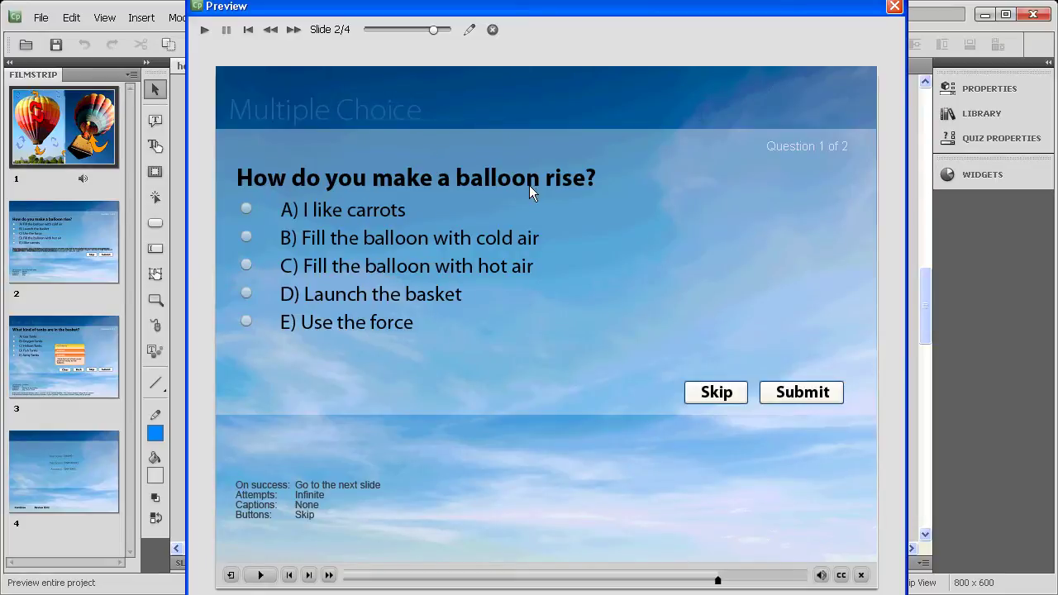
pyautogui.click(341, 216)
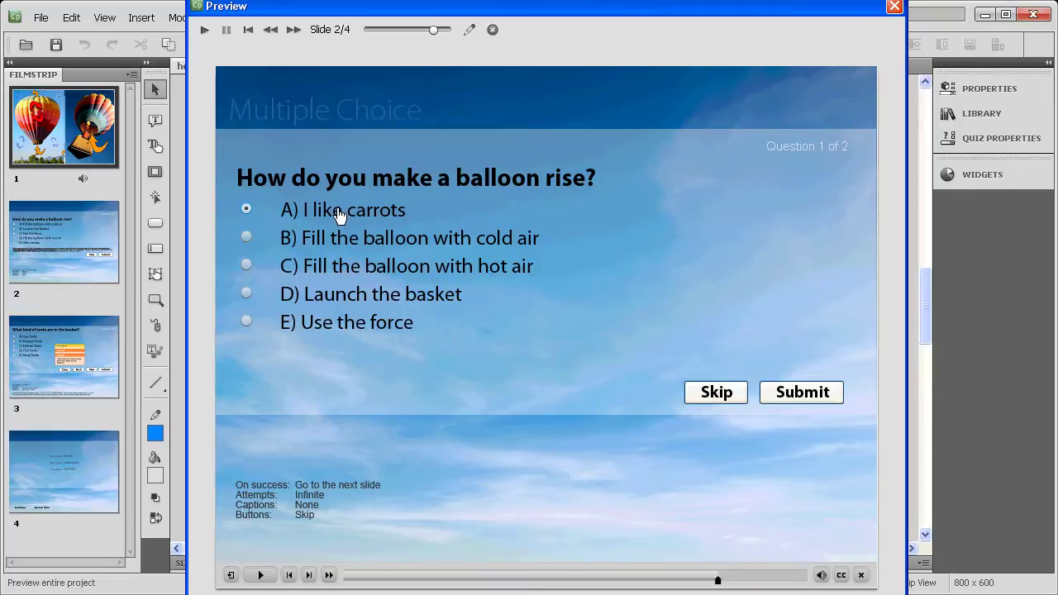
pyautogui.click(818, 400)
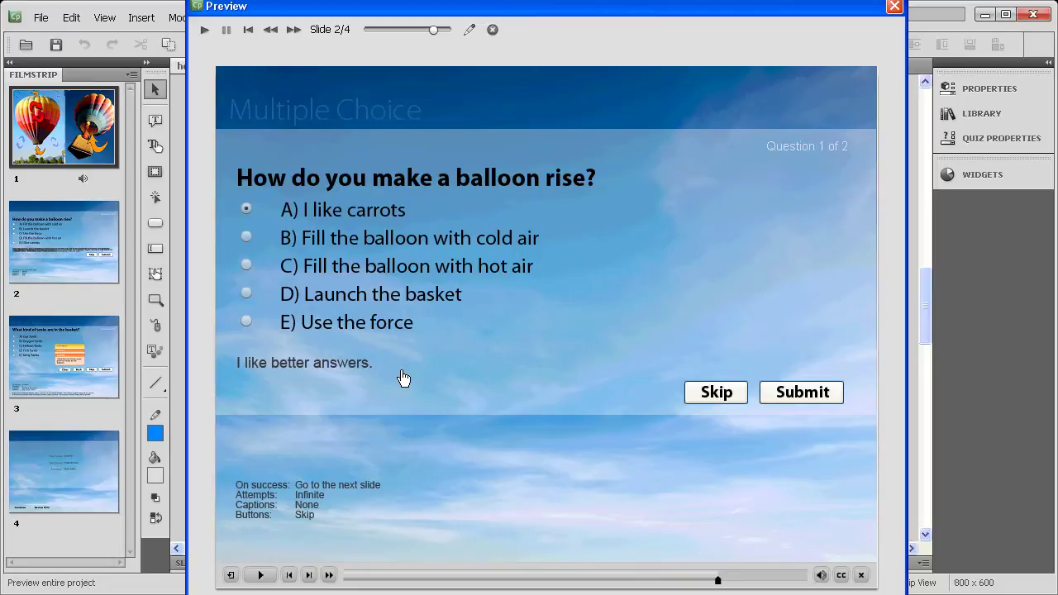
pyautogui.click(339, 236)
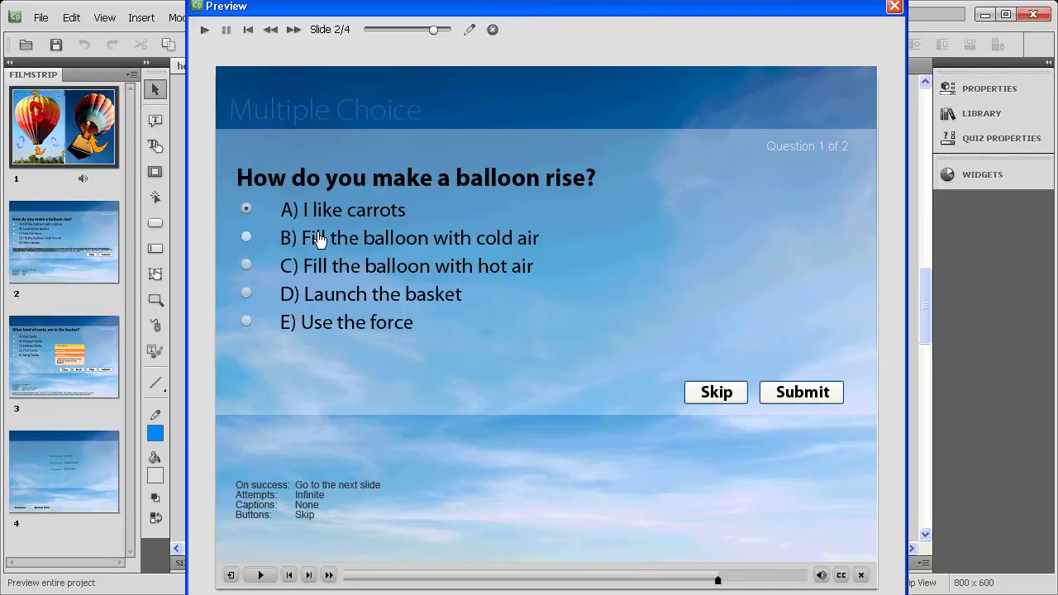
# Step: Submit answer B (cold air), then the correct answer C (hot air), viewing each feedback
pyautogui.click(321, 239)
pyautogui.click(803, 394)
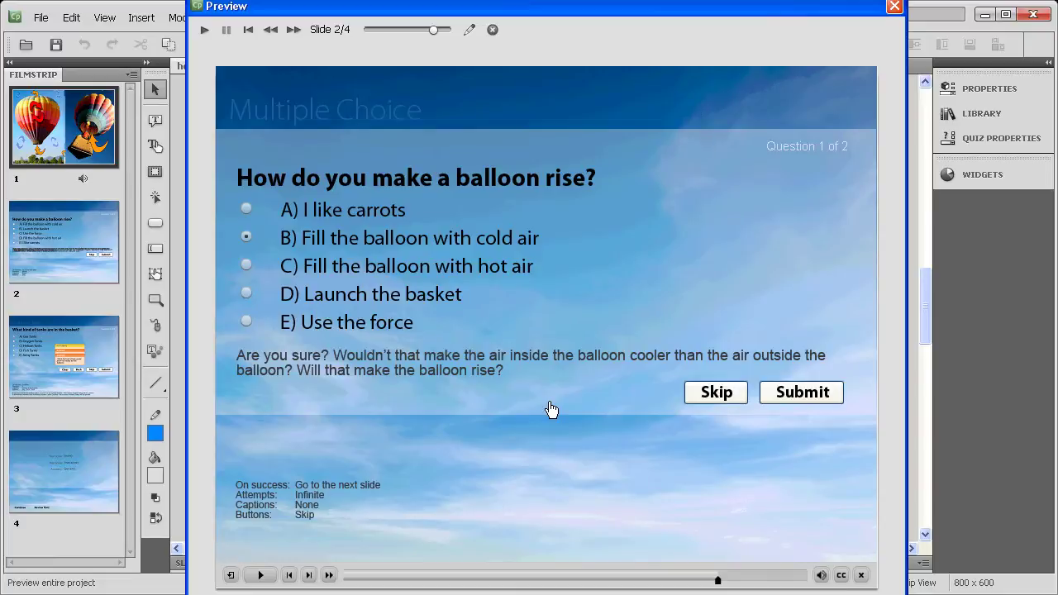
pyautogui.click(316, 266)
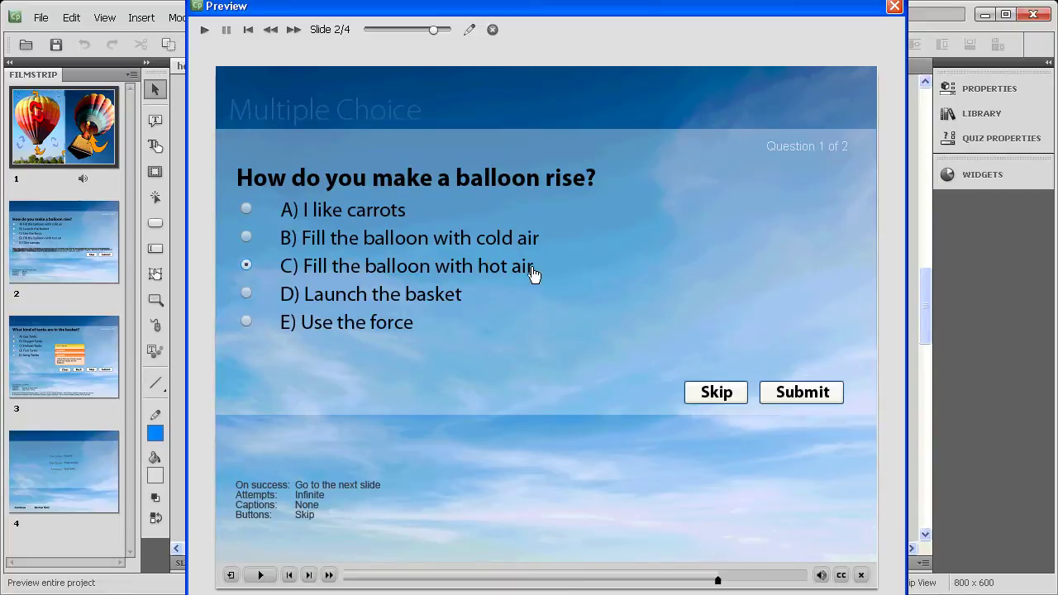
pyautogui.click(801, 395)
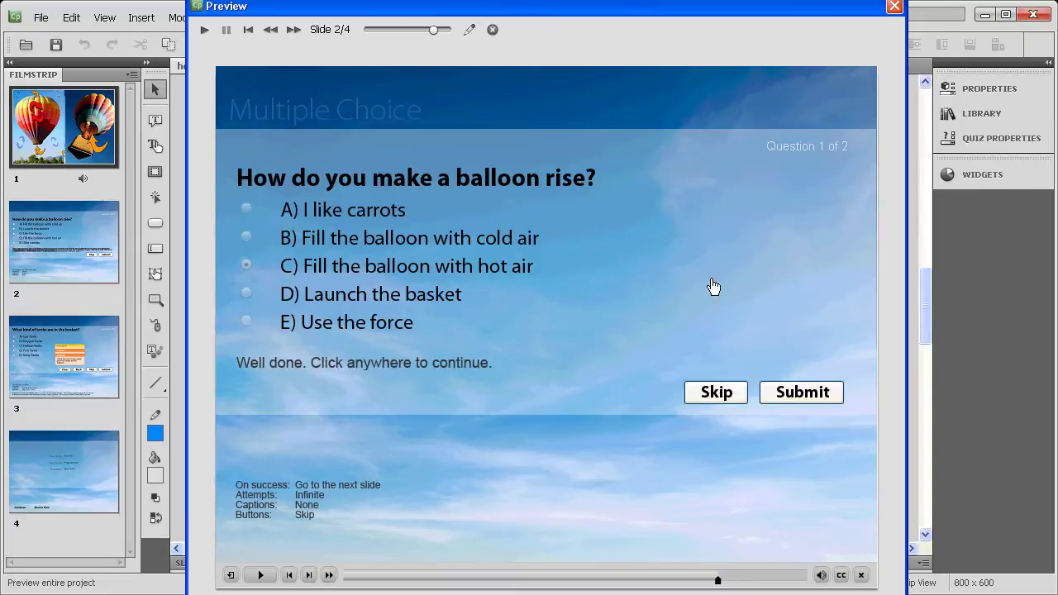
# Step: Submit E) Army Tanks on the tanks question and continue to the 50% Quiz Result slide
pyautogui.click(633, 299)
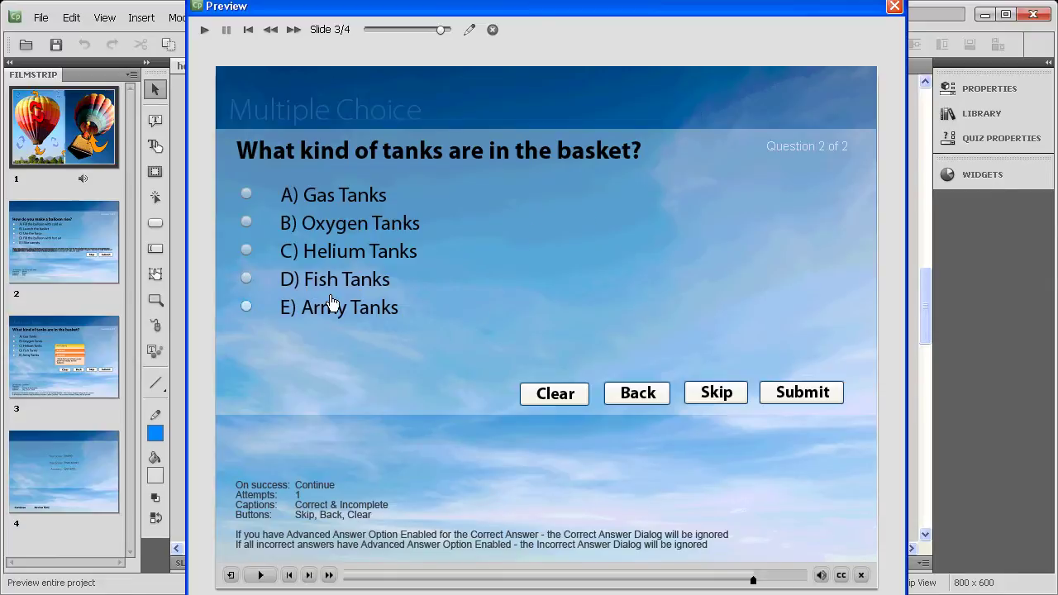
pyautogui.click(247, 306)
pyautogui.click(776, 387)
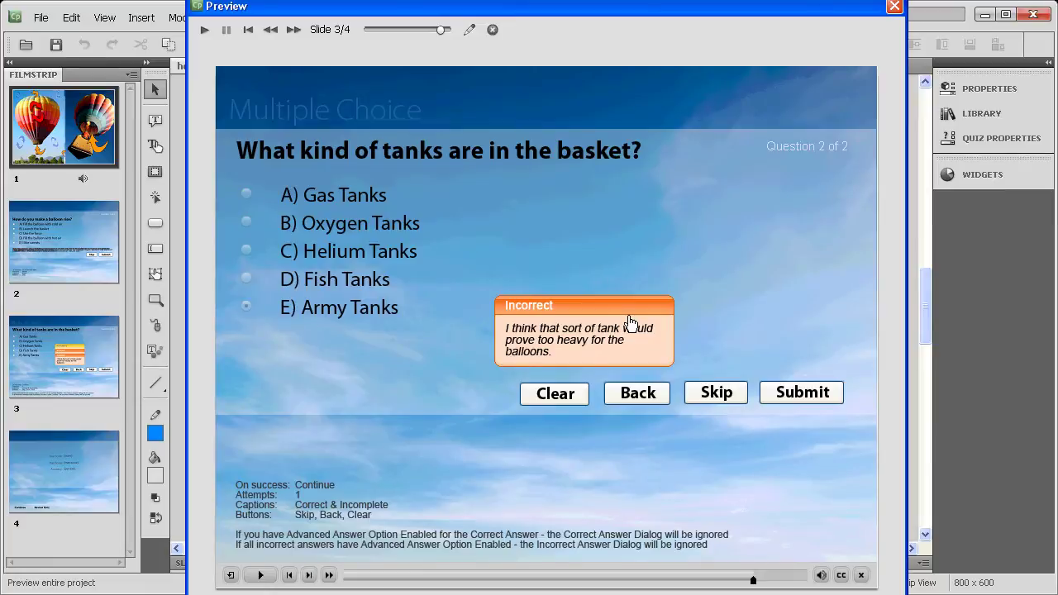
pyautogui.click(807, 394)
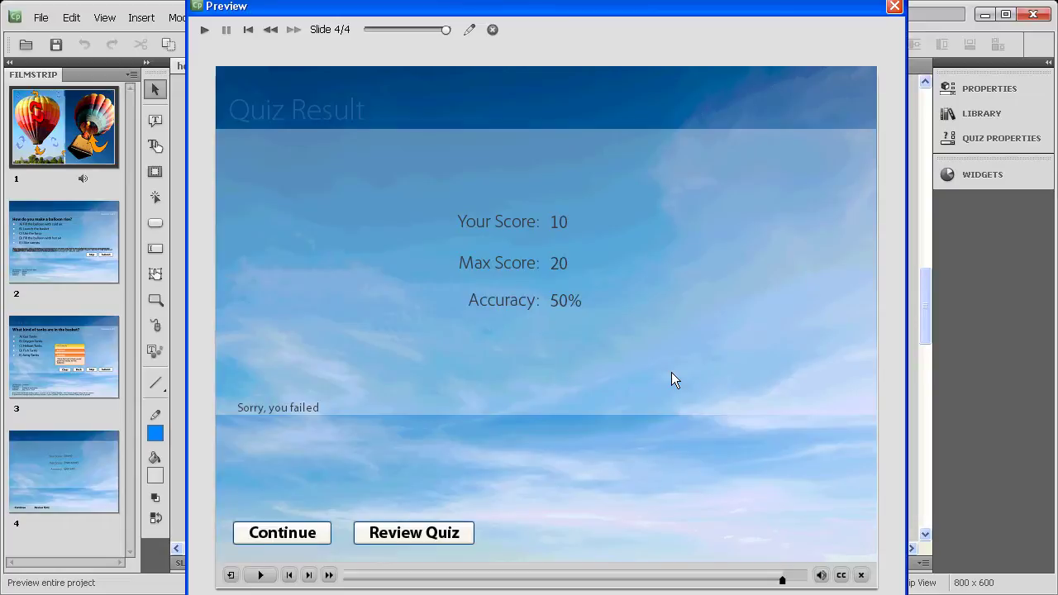
# Step: Review the quiz, skip to the tanks question's correct answer, then close the preview
pyautogui.click(435, 536)
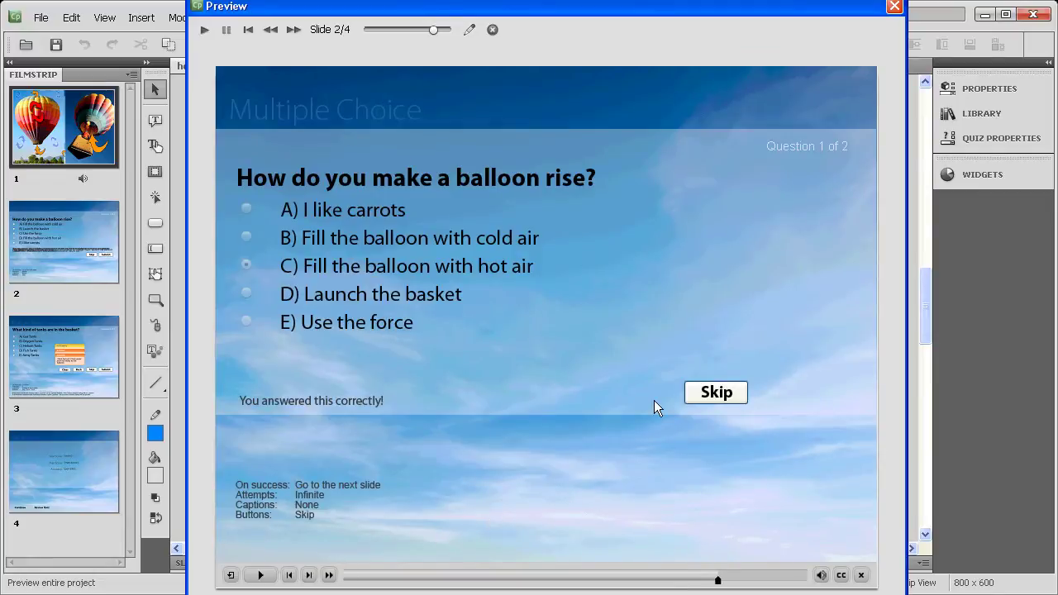
pyautogui.click(716, 393)
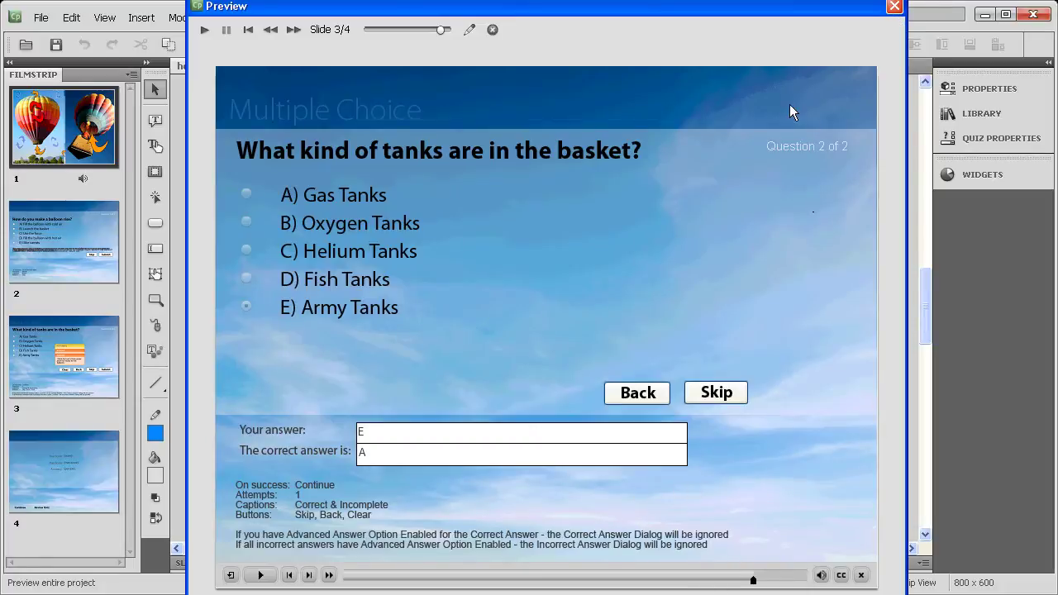
pyautogui.click(894, 7)
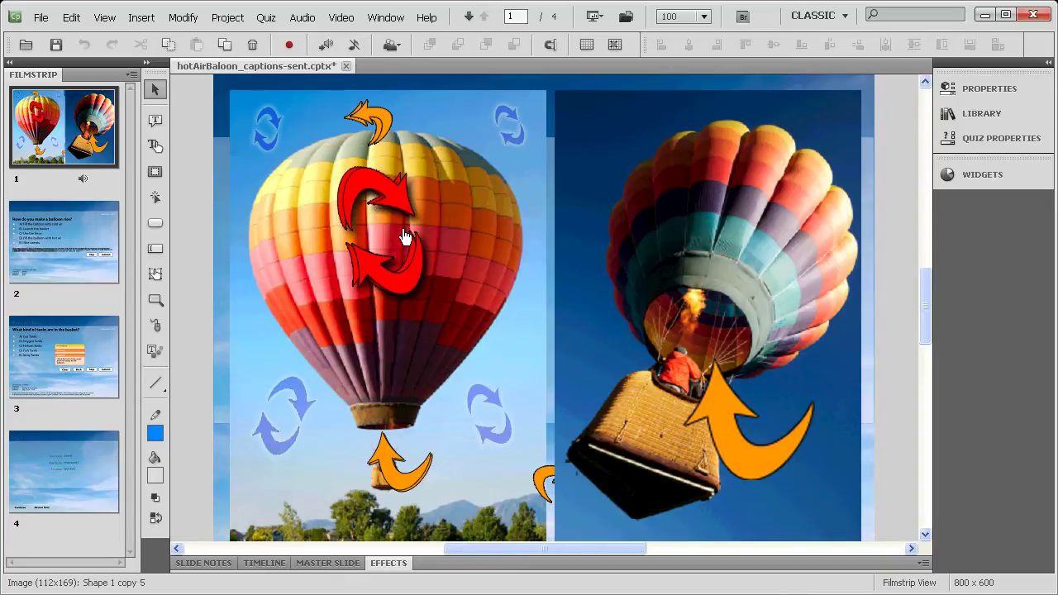
# Step: Select slide 2 in the Filmstrip, expand the side panels, and show its Properties after checking Quiz Properties
pyautogui.click(89, 248)
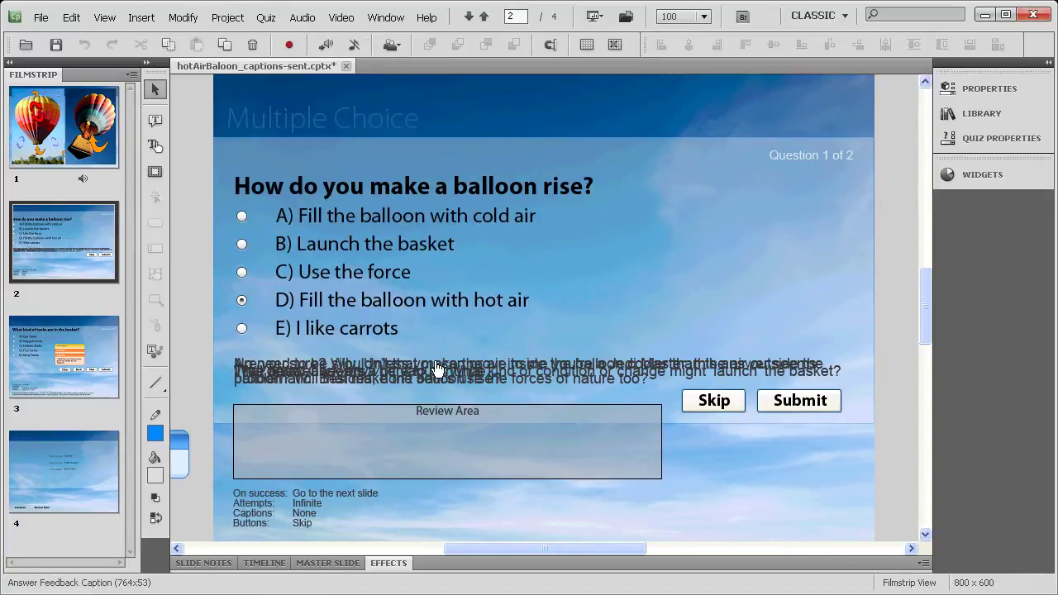
pyautogui.click(1048, 68)
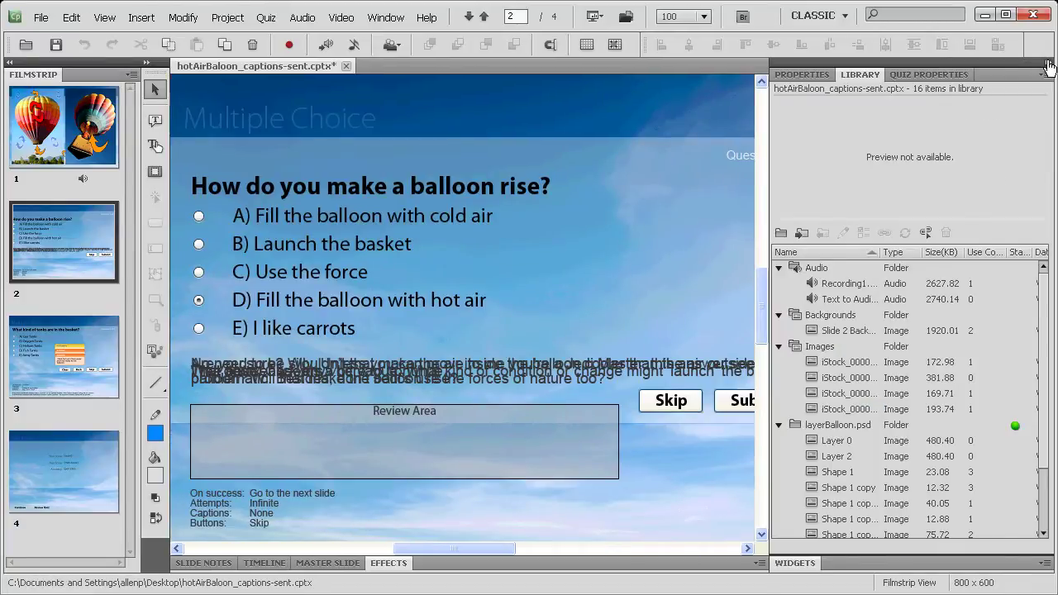
pyautogui.click(827, 76)
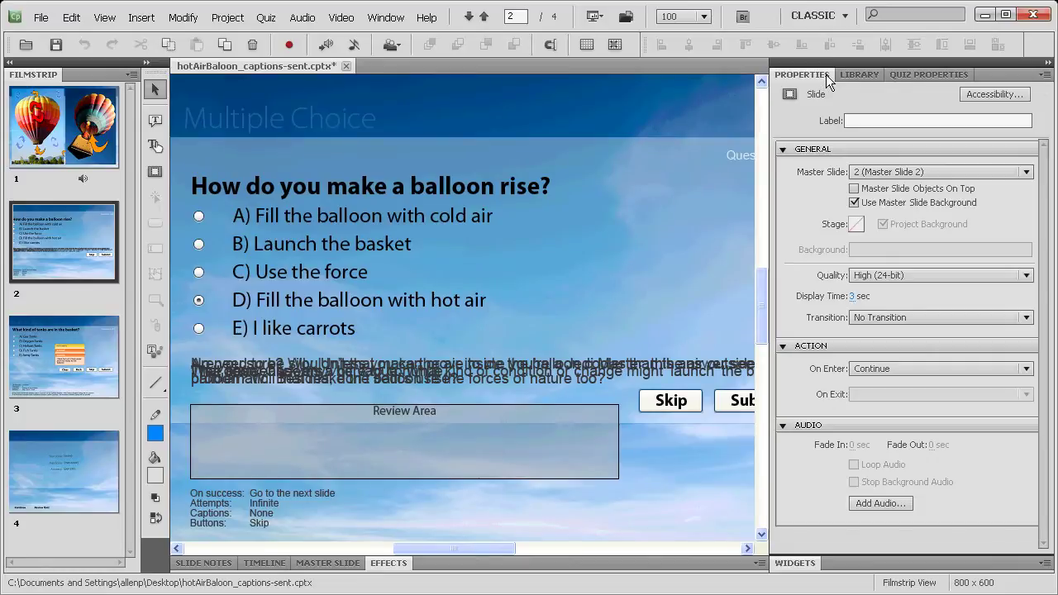
pyautogui.click(946, 74)
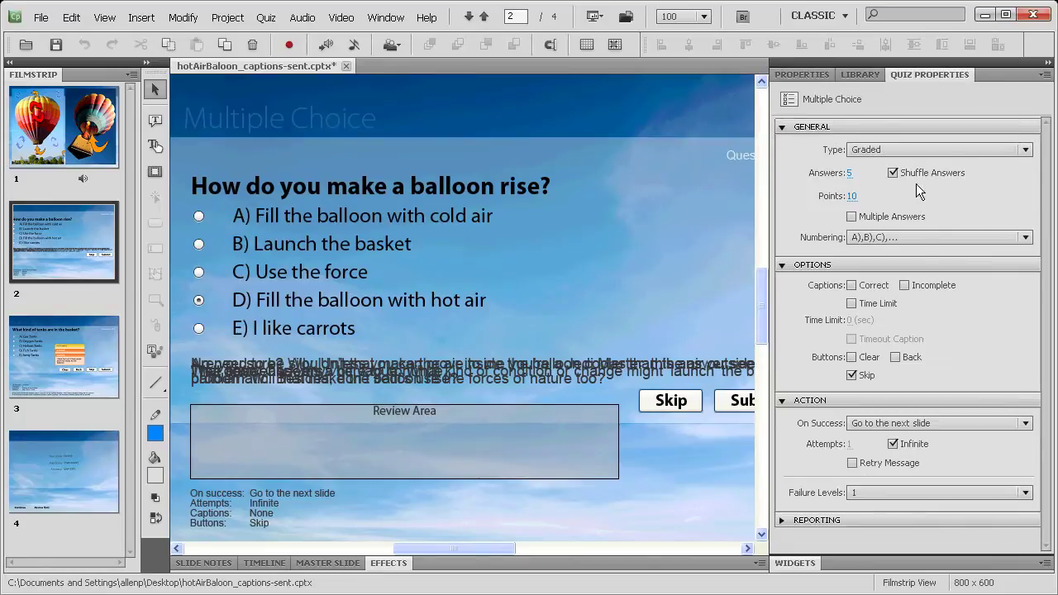
pyautogui.click(810, 71)
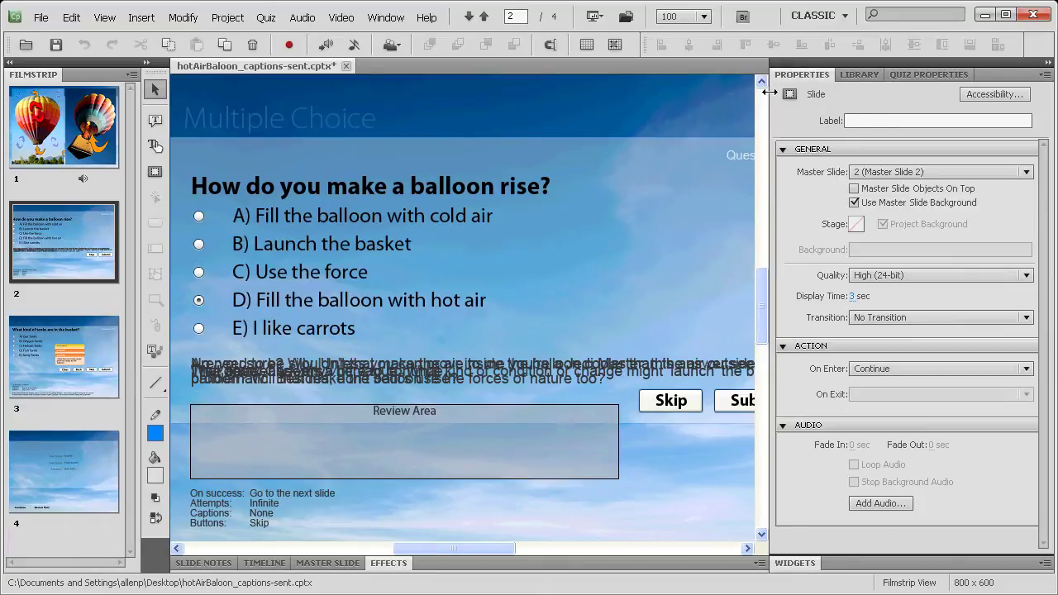
pyautogui.click(416, 221)
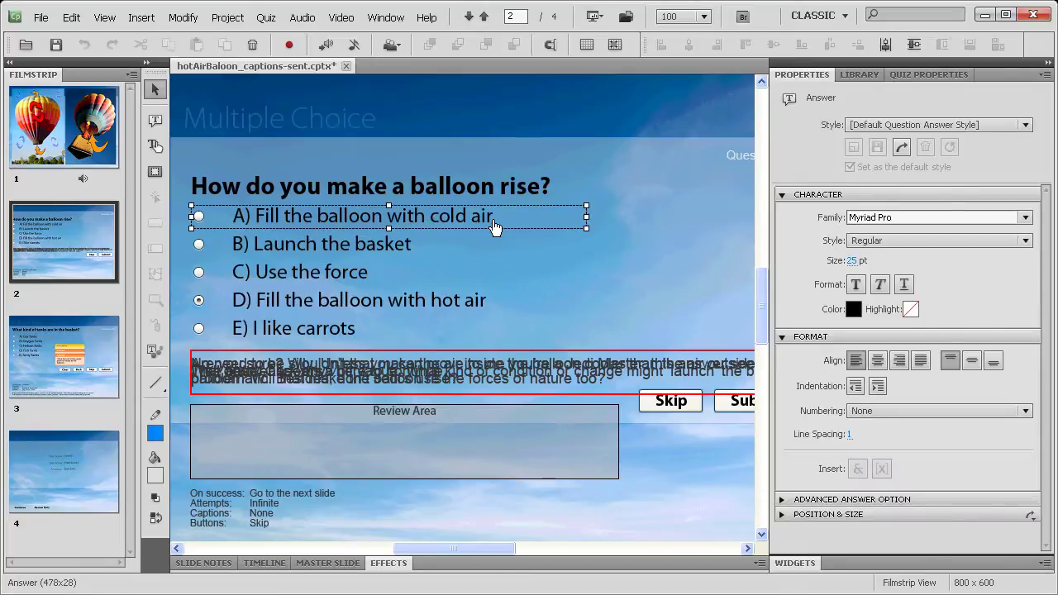
pyautogui.click(781, 337)
pyautogui.click(782, 197)
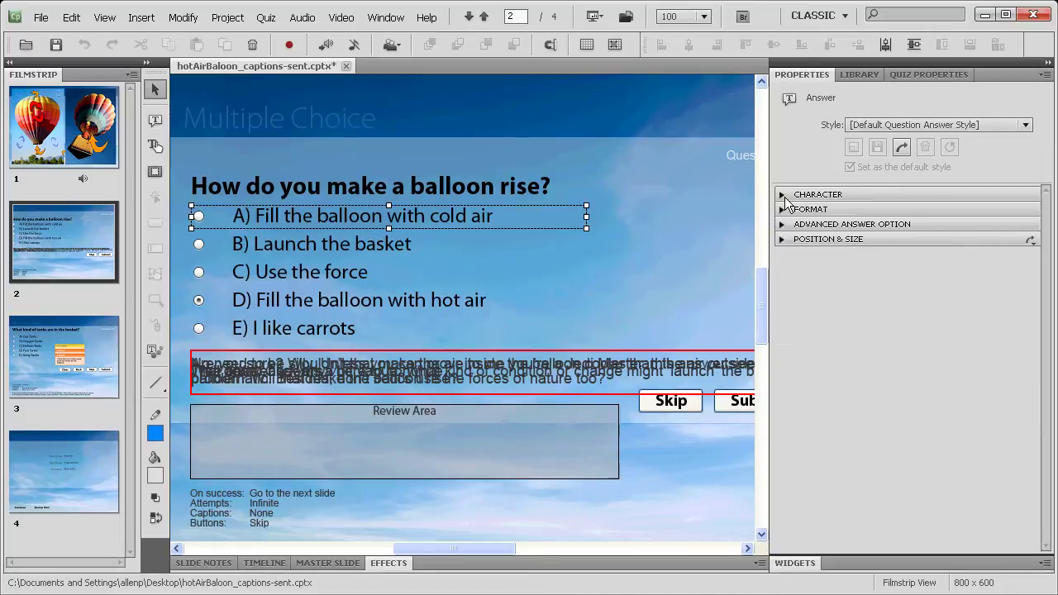
pyautogui.click(787, 226)
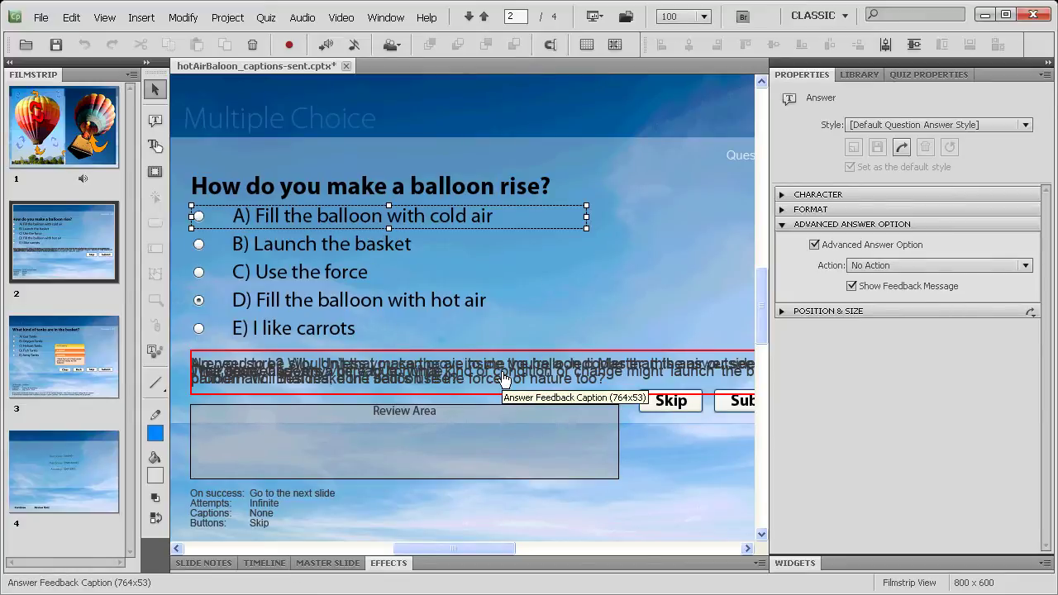
pyautogui.click(285, 252)
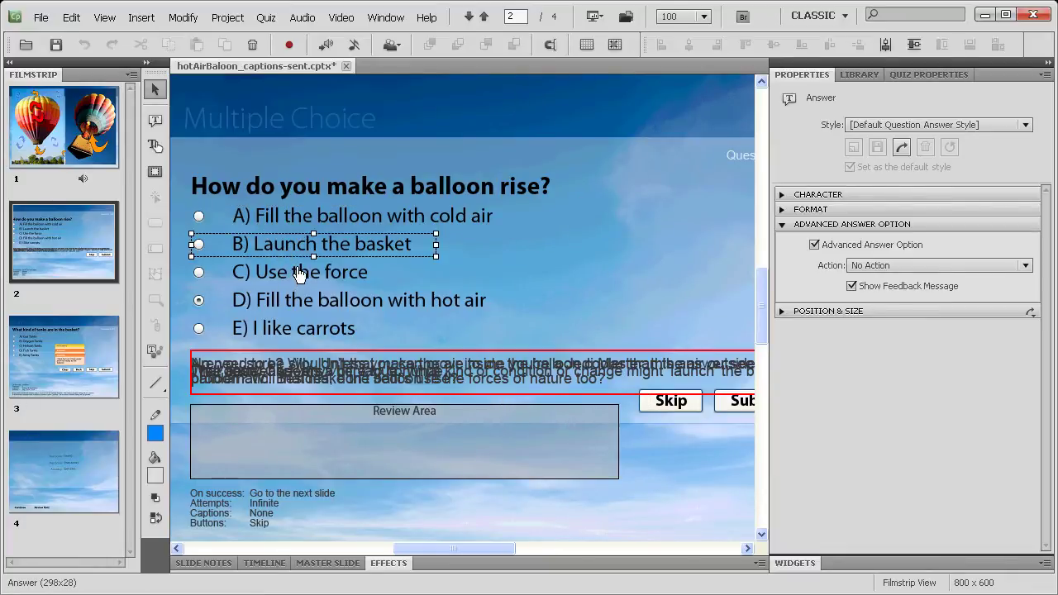
pyautogui.click(299, 276)
pyautogui.click(319, 305)
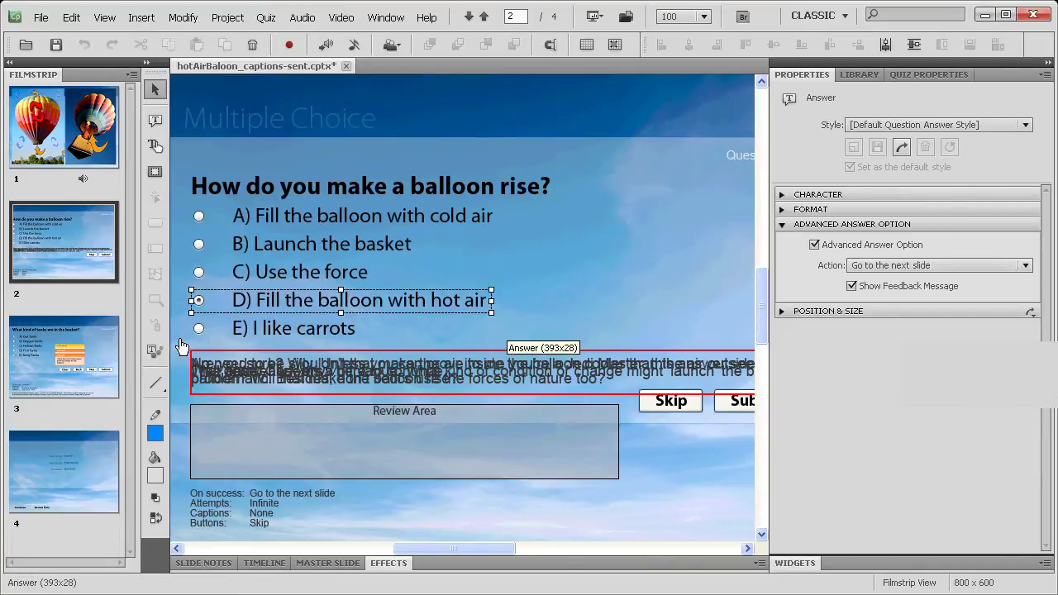
pyautogui.click(105, 342)
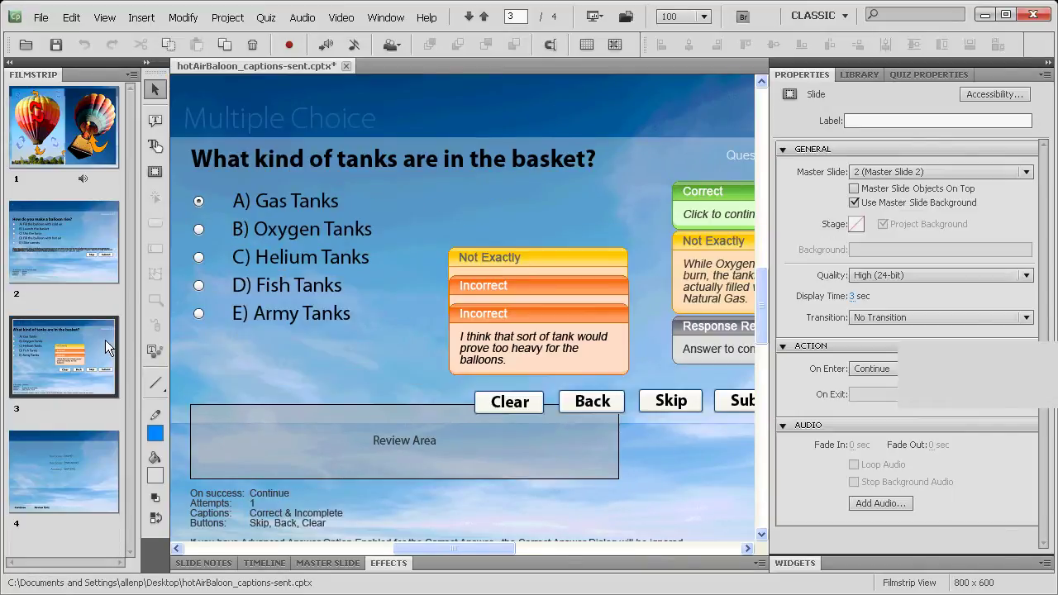
# Step: View Quiz Properties on slide 2, then select slide 3, the tanks question, in the Filmstrip
pyautogui.click(84, 264)
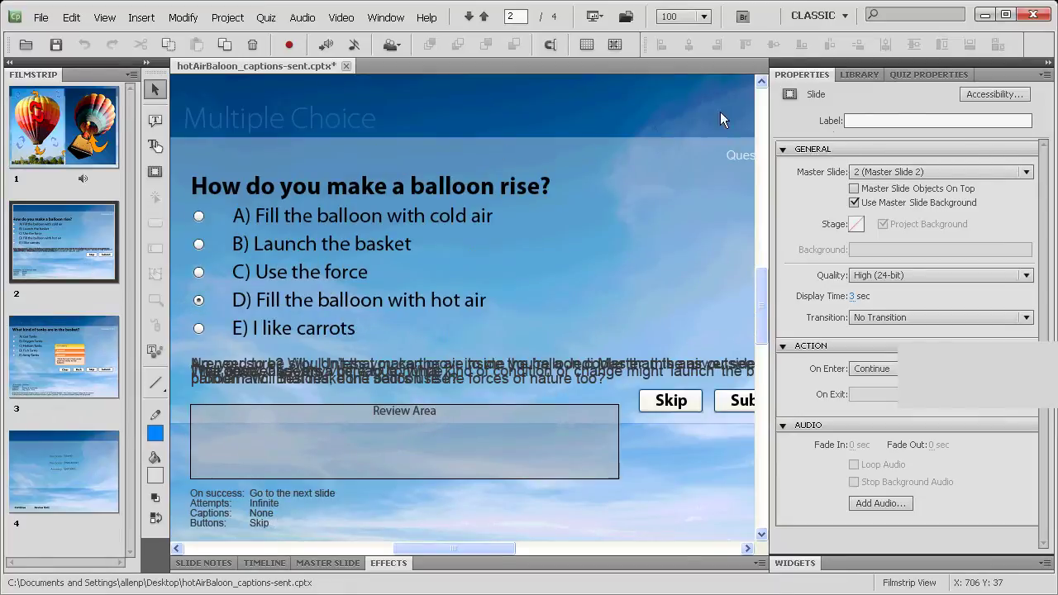
pyautogui.click(957, 76)
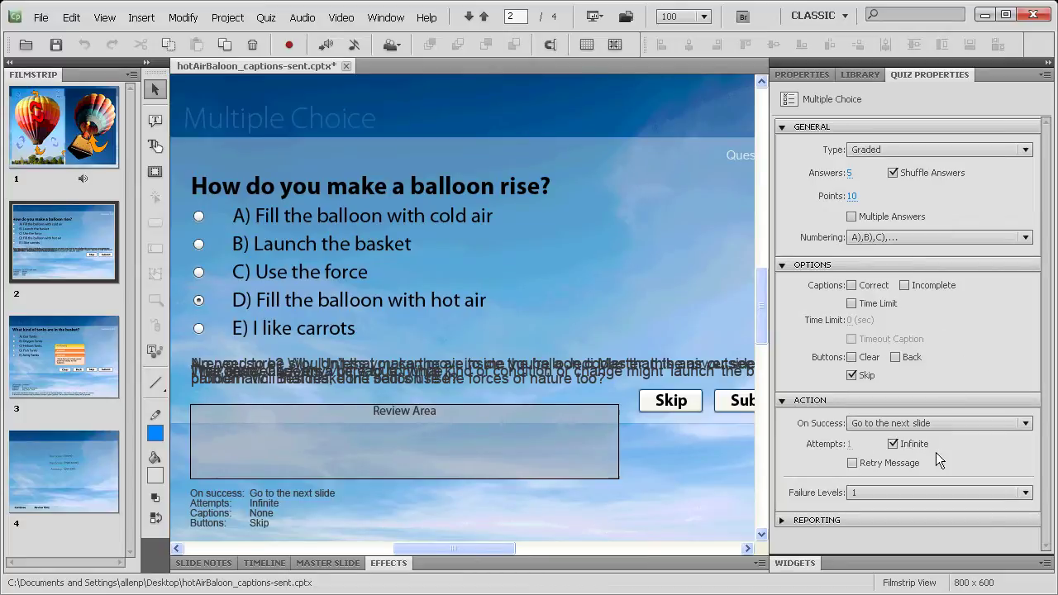
pyautogui.click(111, 334)
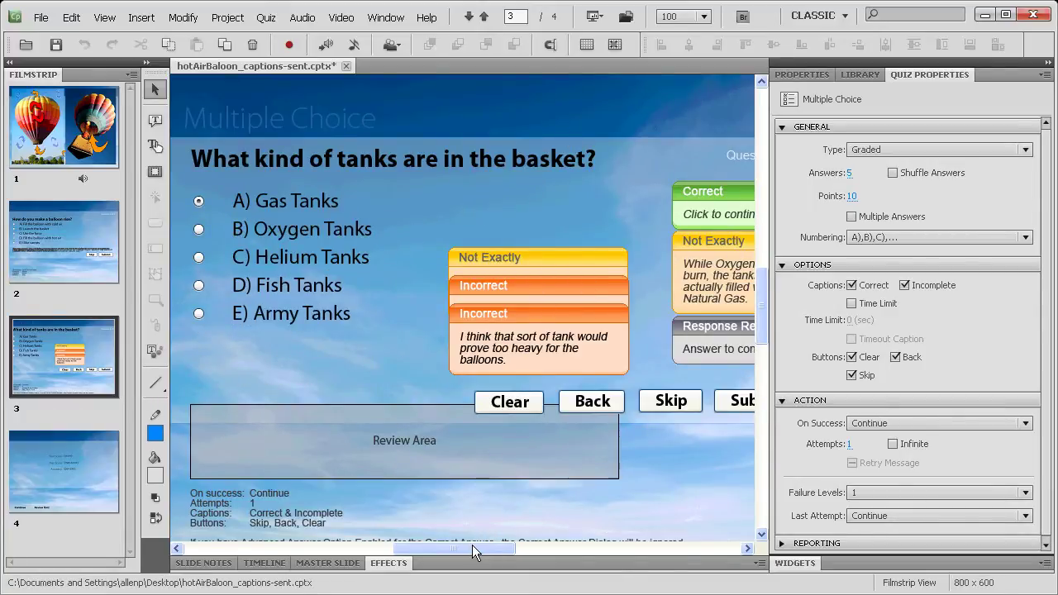
# Step: Inspect the Advanced Answer Option for the Gas, Oxygen and Helium Tanks answers
pyautogui.moveTo(472, 546)
pyautogui.mouseDown()
pyautogui.moveTo(482, 544)
pyautogui.moveTo(473, 545)
pyautogui.mouseUp()
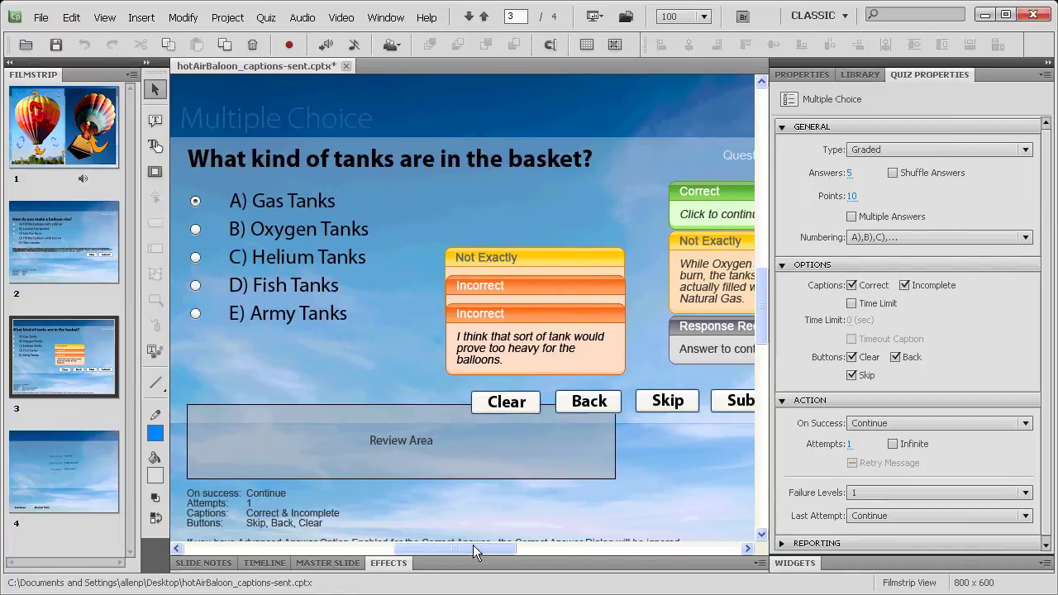
pyautogui.click(296, 206)
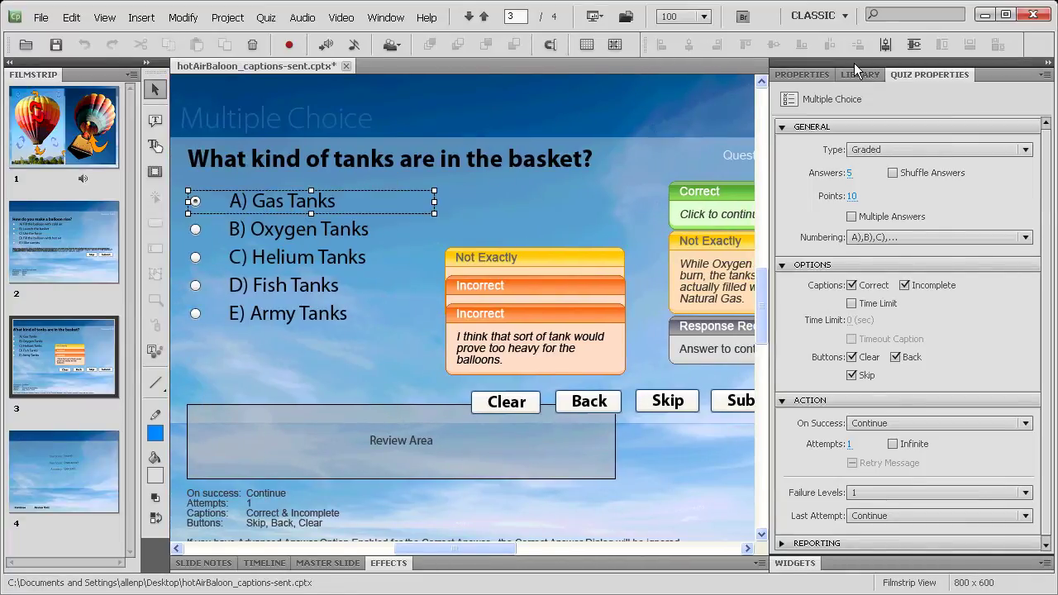
pyautogui.click(822, 77)
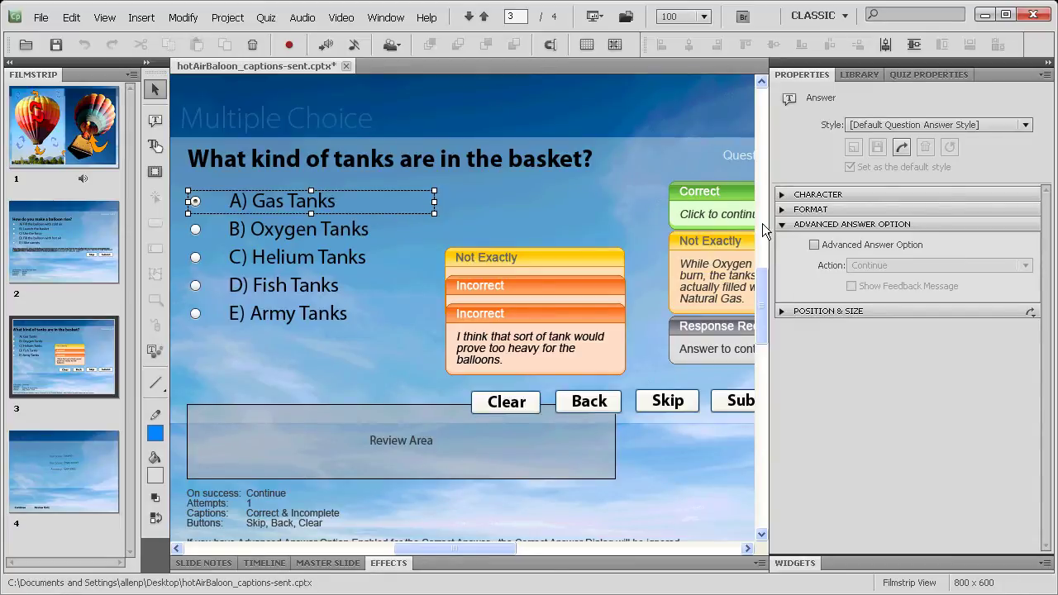
pyautogui.moveTo(494, 545)
pyautogui.mouseDown()
pyautogui.moveTo(528, 548)
pyautogui.moveTo(497, 546)
pyautogui.mouseUp()
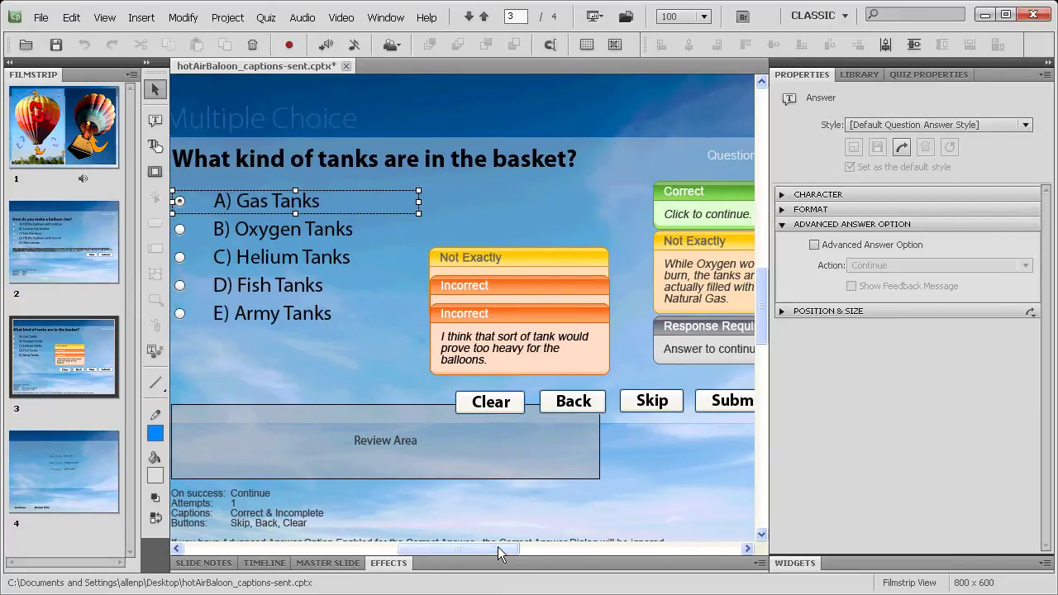
pyautogui.click(306, 235)
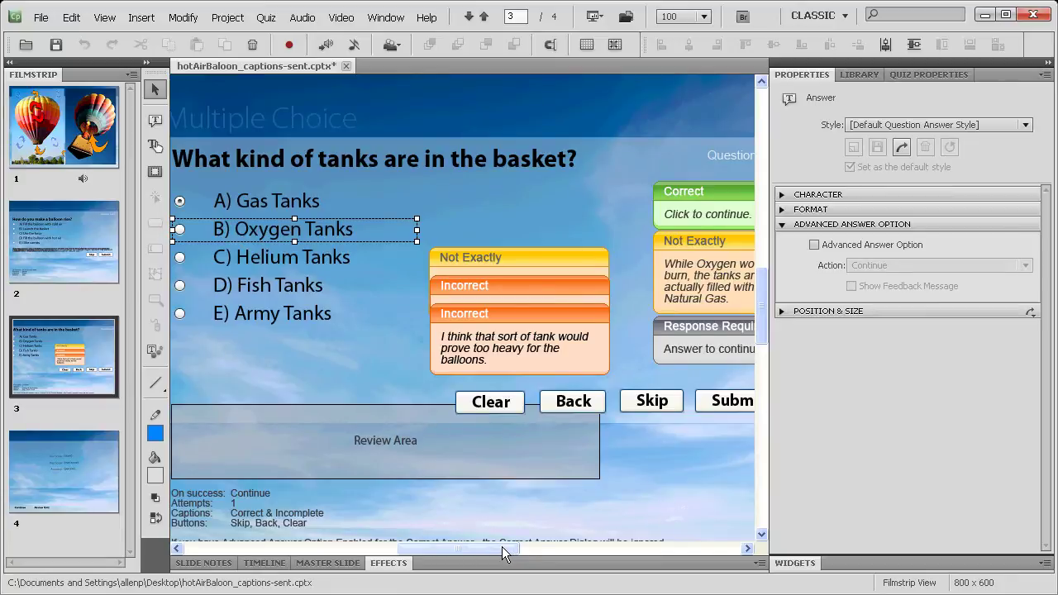
pyautogui.moveTo(501, 546); pyautogui.dragTo(535, 543)
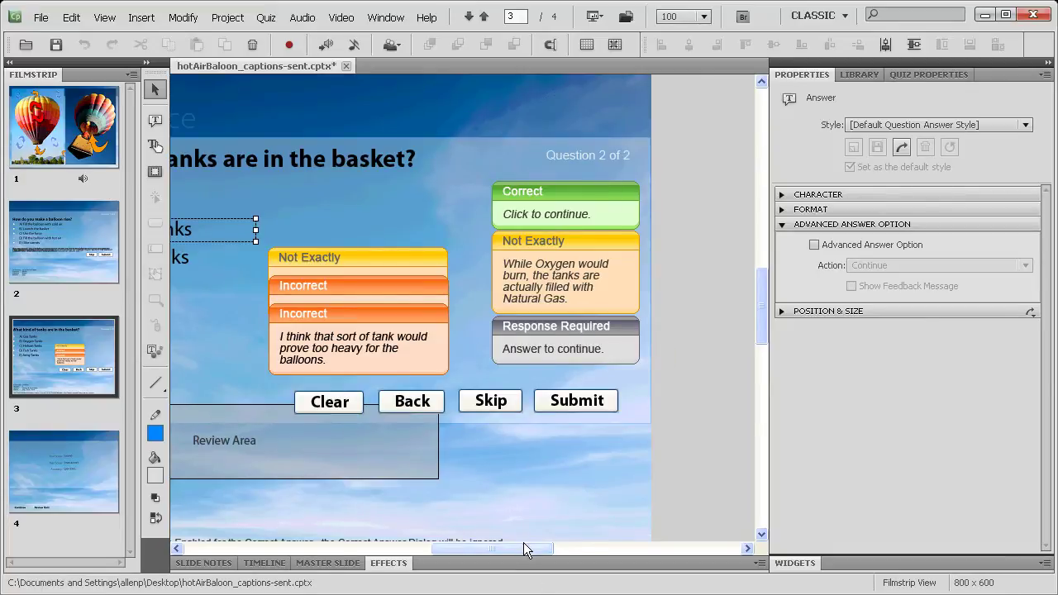
pyautogui.moveTo(522, 545); pyautogui.dragTo(478, 548)
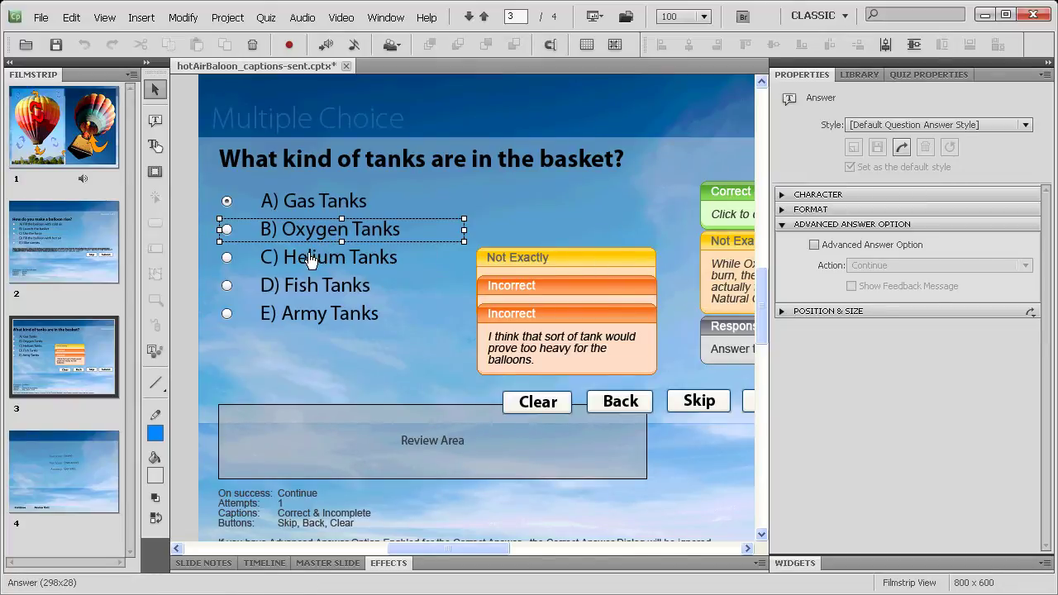
pyautogui.click(376, 261)
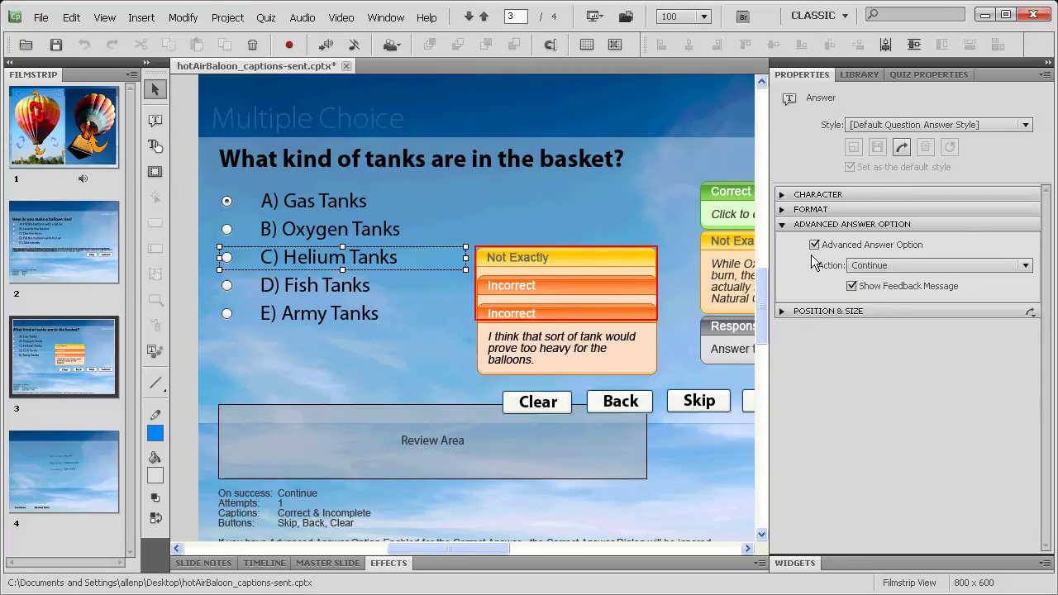
# Step: Check the quiz settings, then show Properties of the 'too heavy for the balloons' Incorrect caption
pyautogui.click(922, 74)
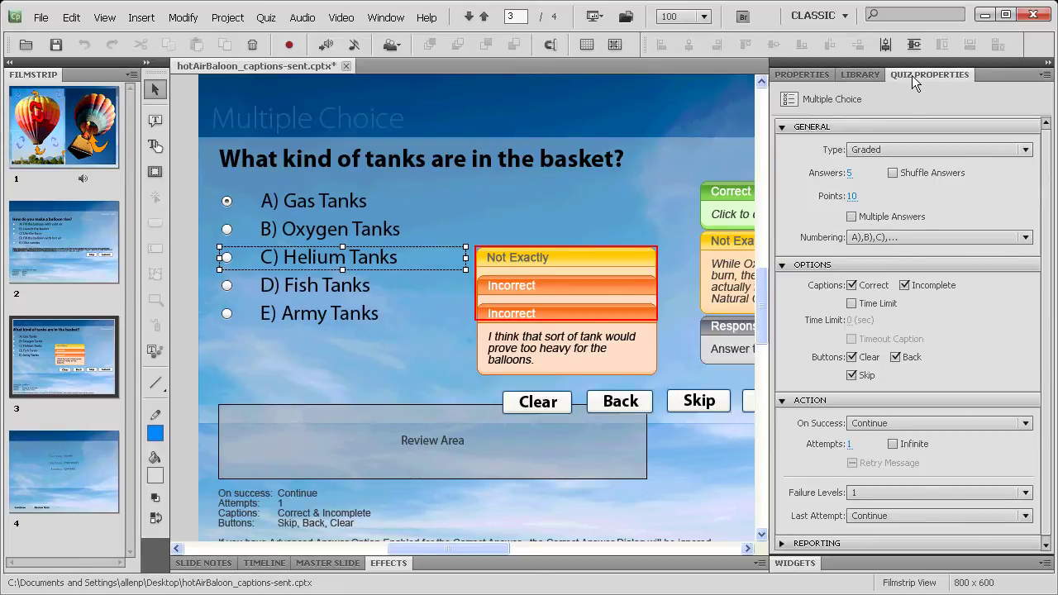
pyautogui.click(821, 75)
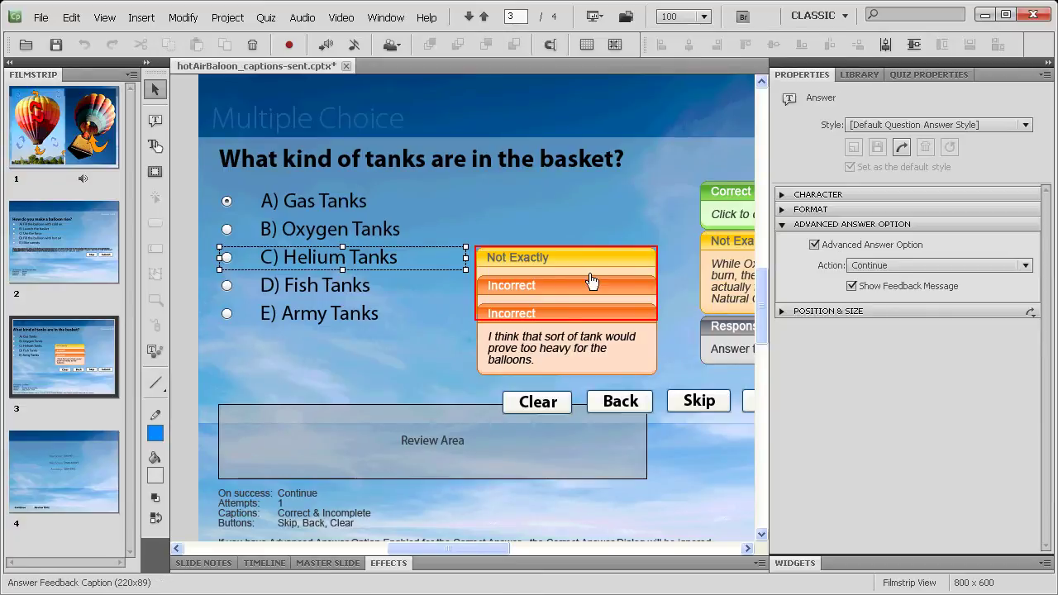
pyautogui.click(577, 290)
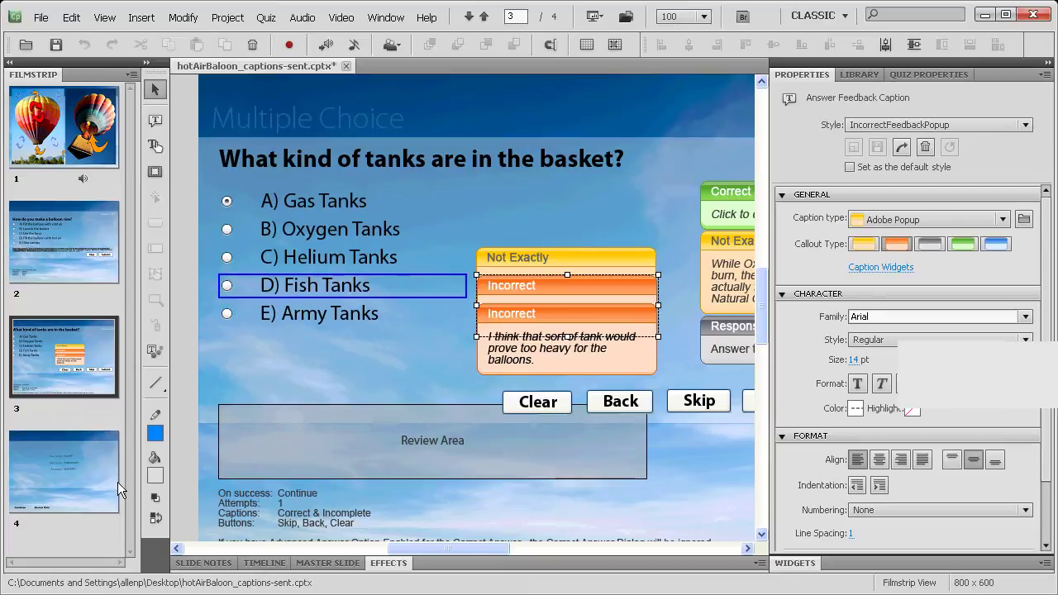
# Step: Insert one Multiple Choice question slide via Quiz > Question Slide
pyautogui.click(266, 19)
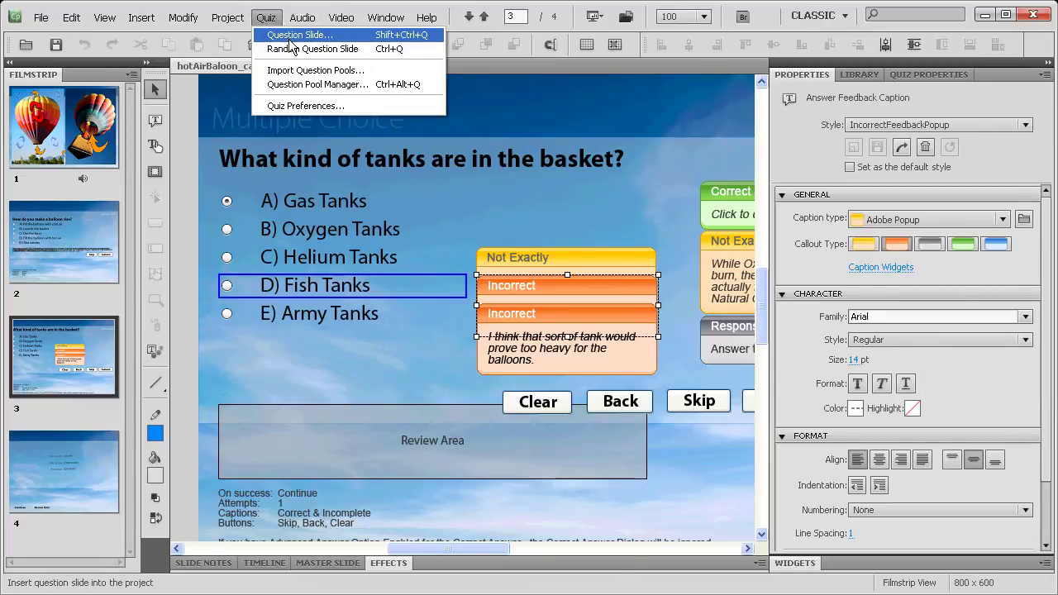
pyautogui.click(291, 38)
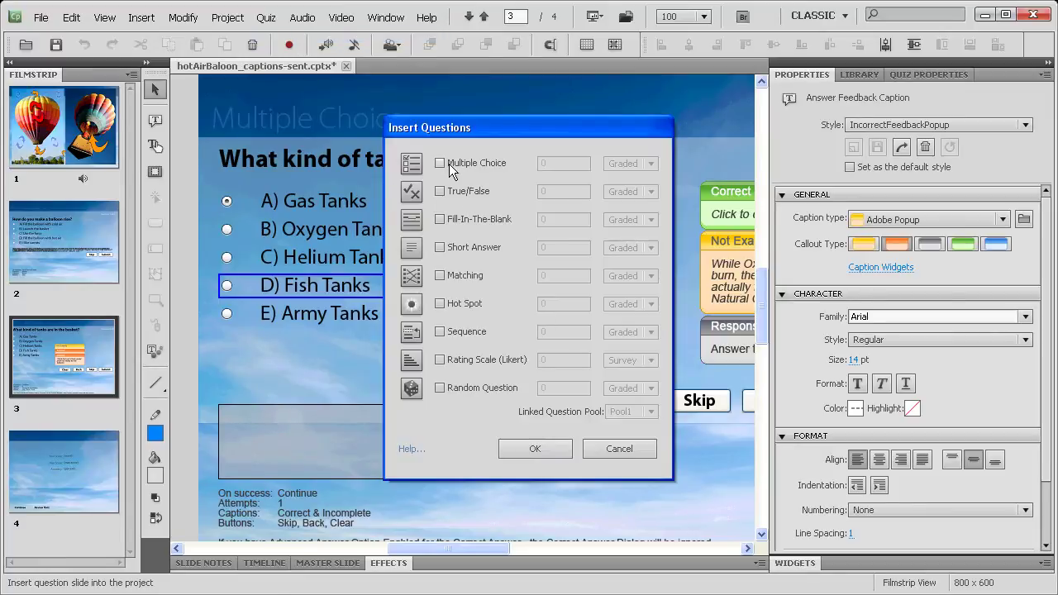
pyautogui.click(440, 164)
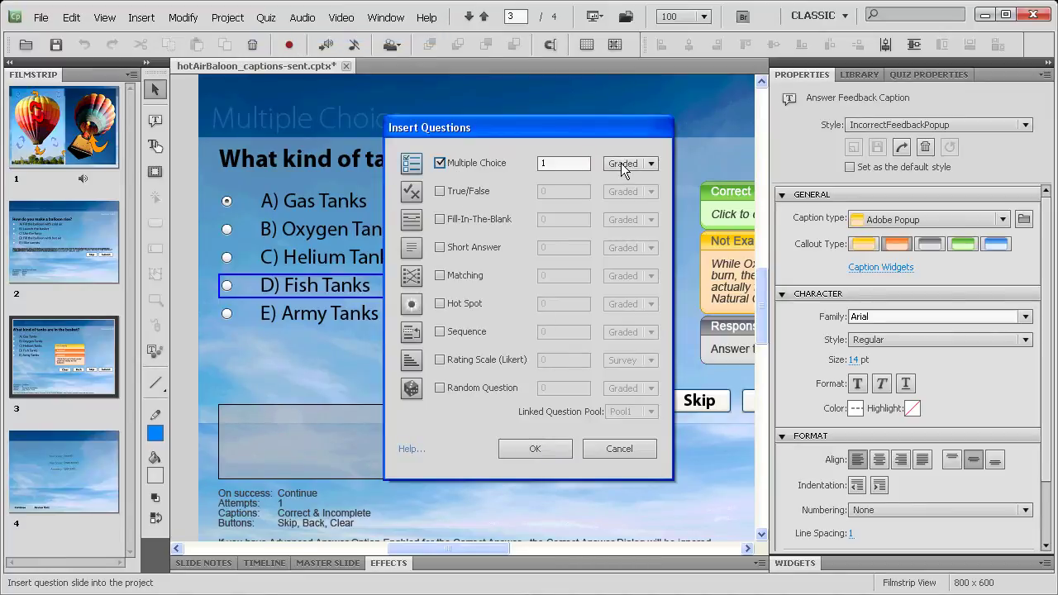
pyautogui.click(548, 448)
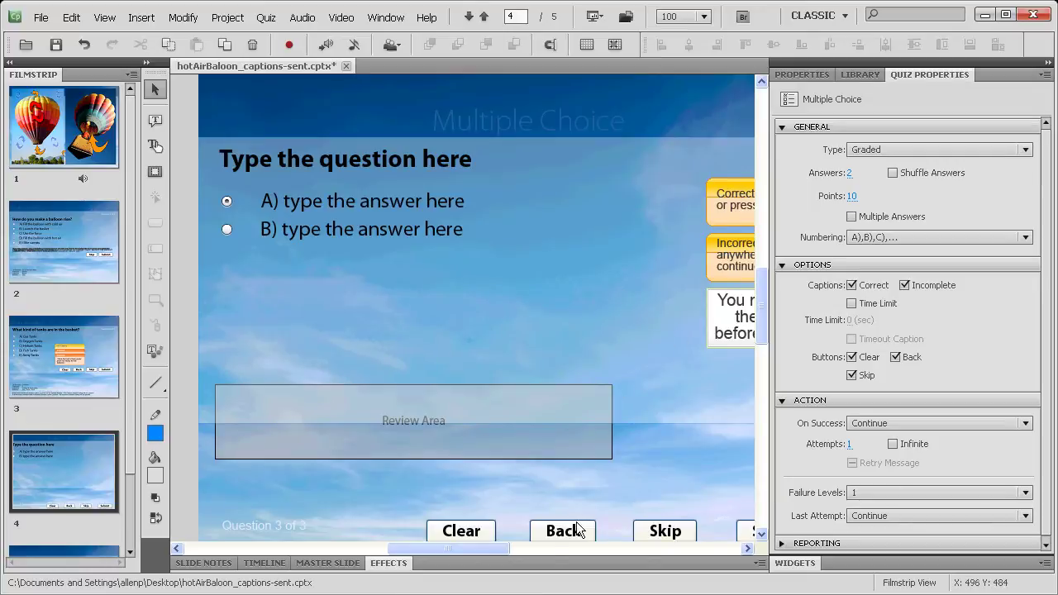
# Step: Turn off the Correct and Incomplete captions on the new slide
pyautogui.moveTo(441, 548); pyautogui.dragTo(465, 560)
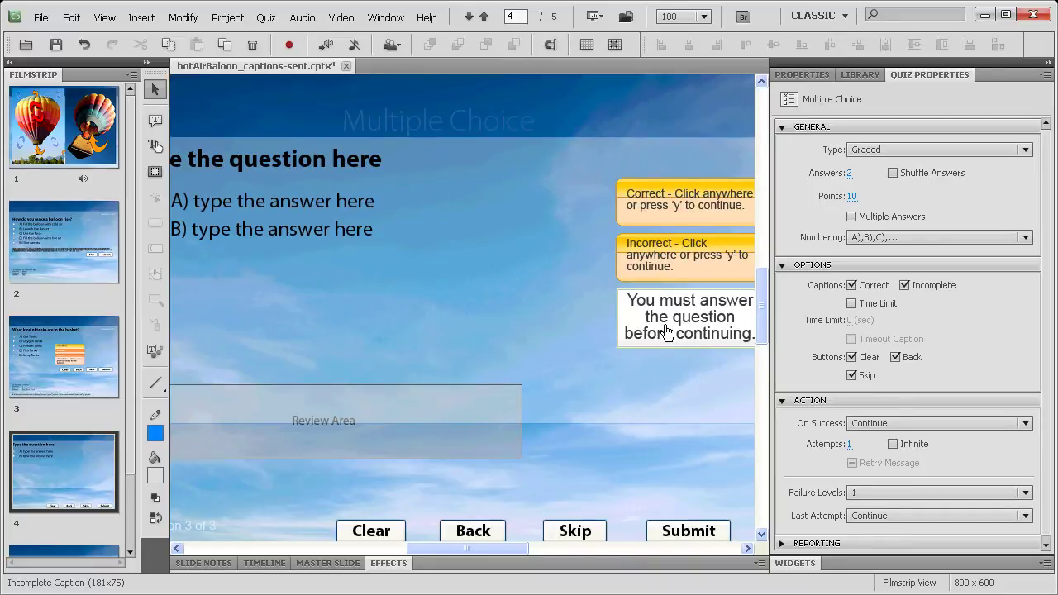
pyautogui.click(852, 285)
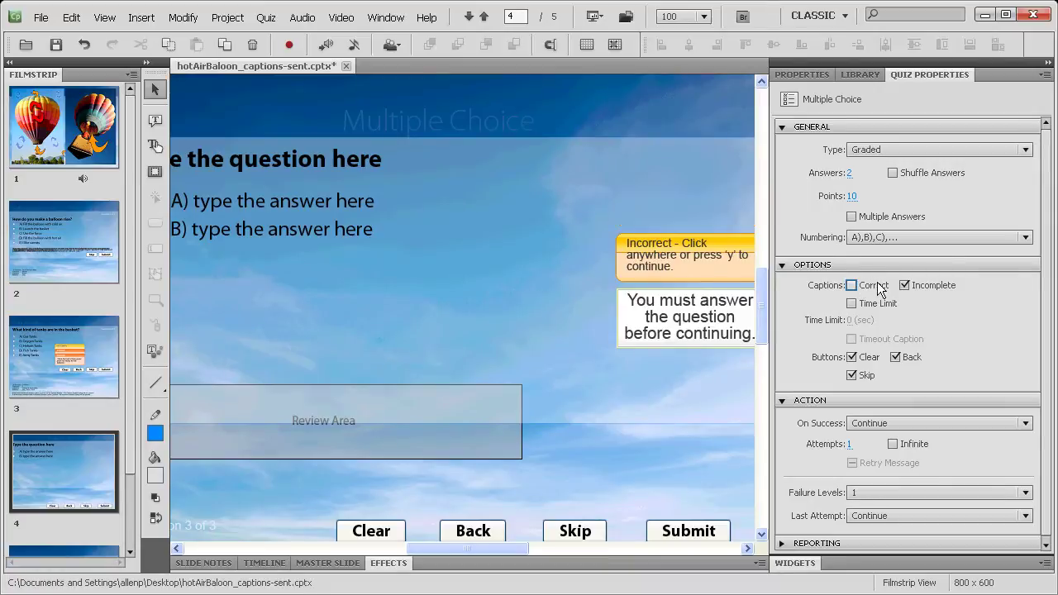
pyautogui.click(904, 285)
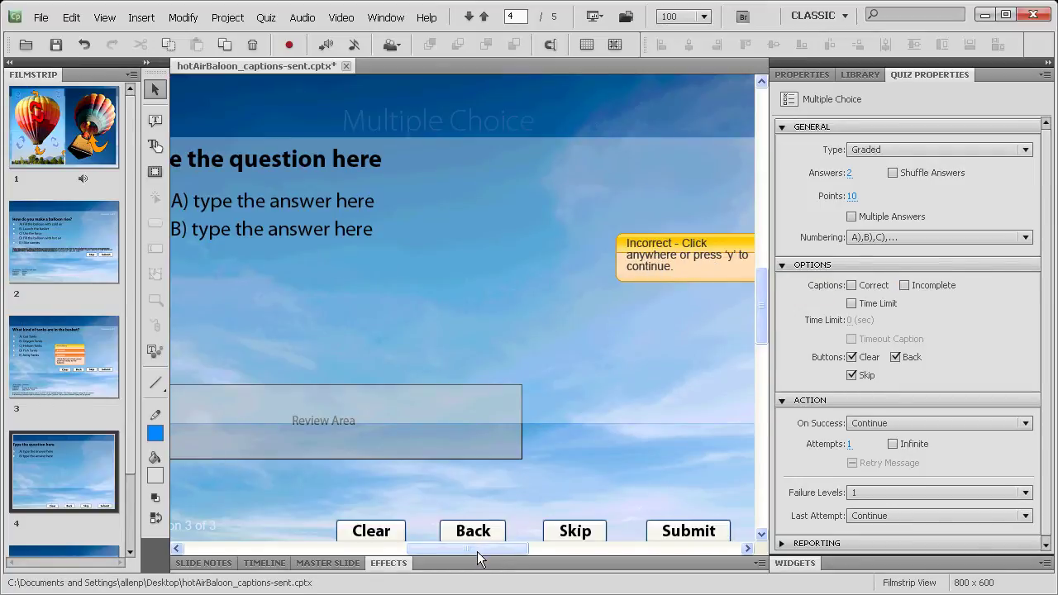
# Step: Set answer A's action to go to the next slide and show its own feedback message
pyautogui.moveTo(477, 551); pyautogui.dragTo(447, 544)
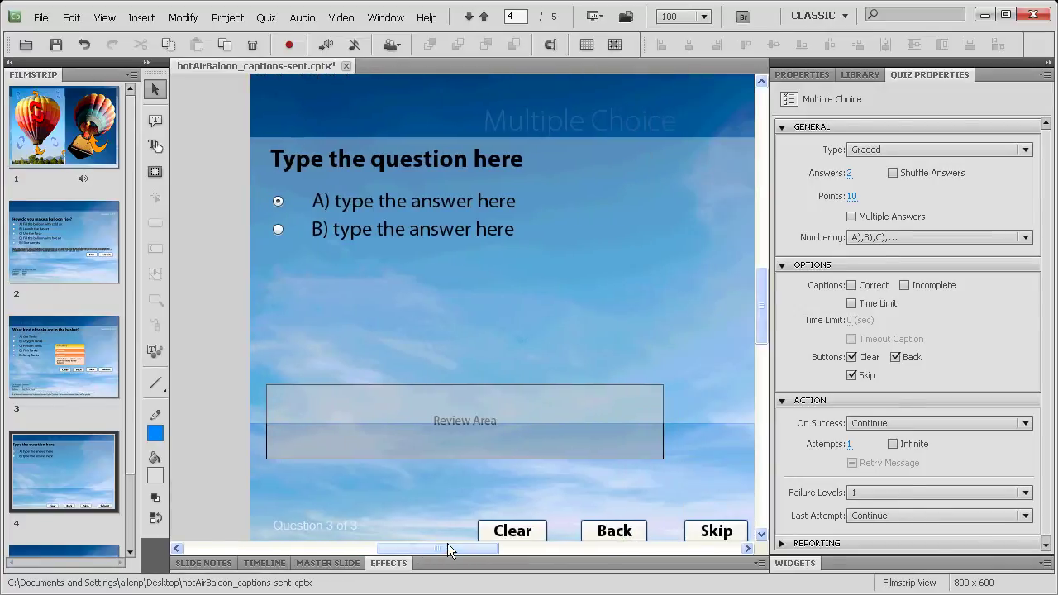
pyautogui.click(428, 205)
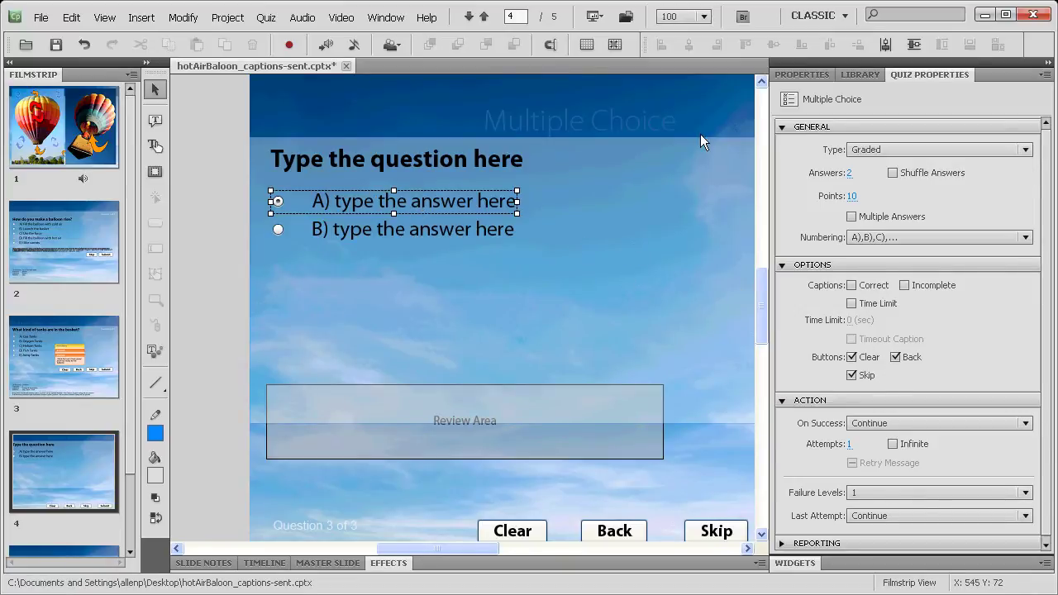
pyautogui.click(790, 77)
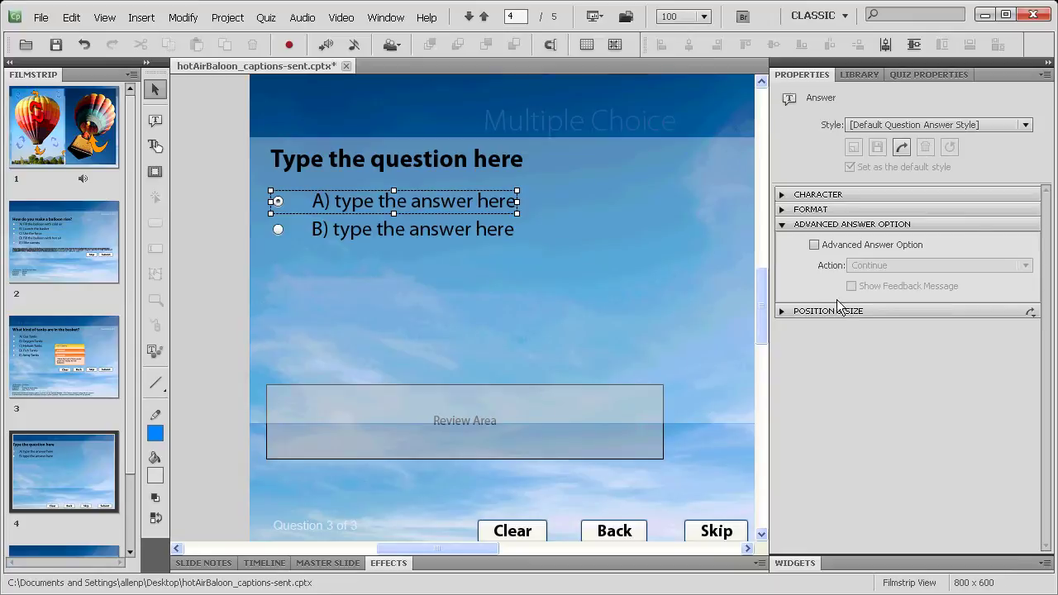
pyautogui.click(814, 245)
pyautogui.click(876, 266)
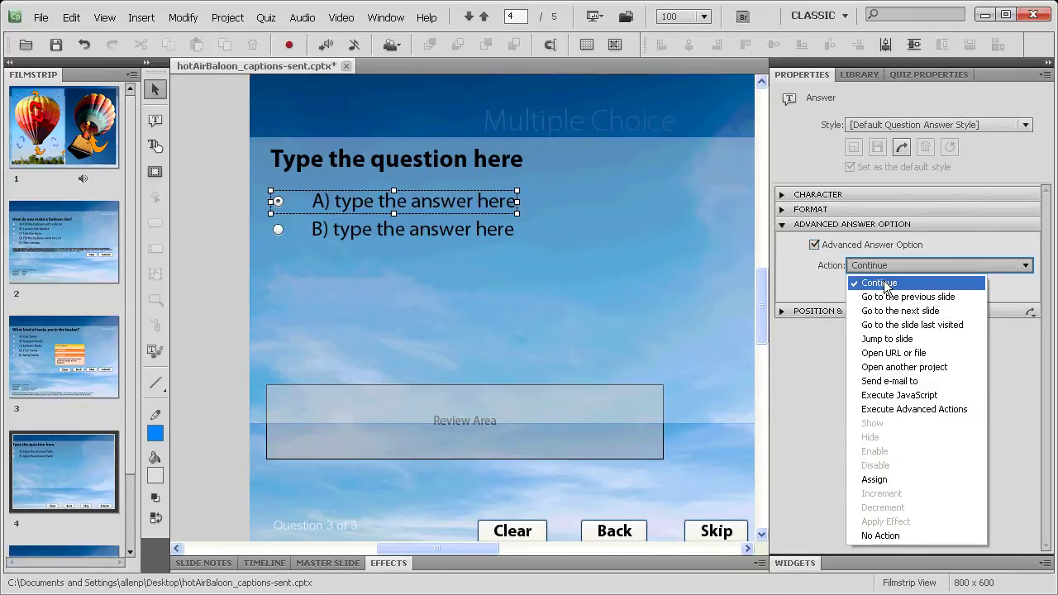
pyautogui.click(911, 311)
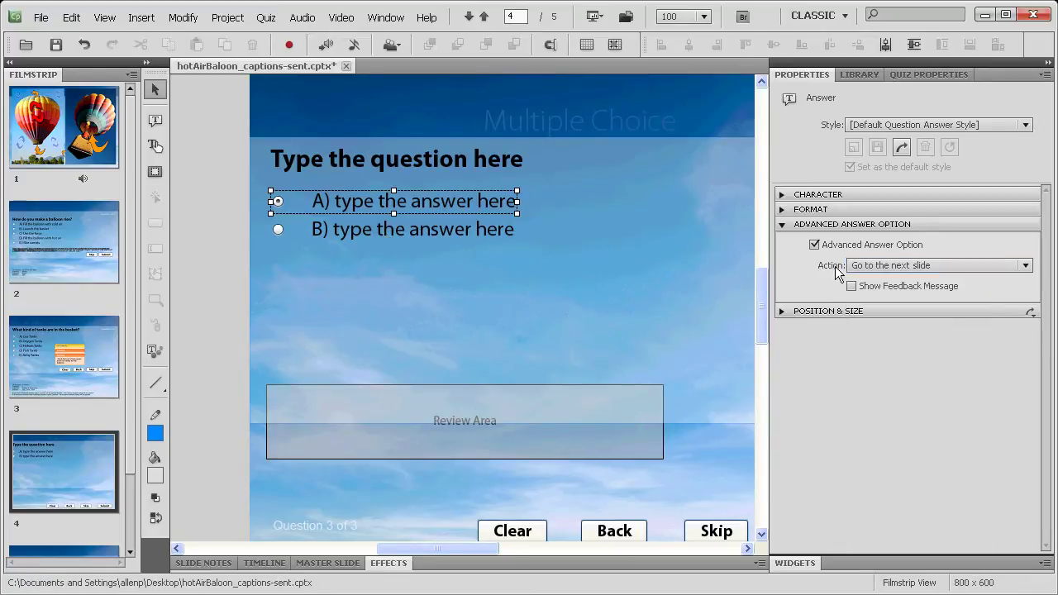
pyautogui.click(851, 286)
# Step: Set answer B's action to No Action and tick Show Feedback Message
pyautogui.click(342, 238)
pyautogui.click(814, 245)
pyautogui.click(877, 264)
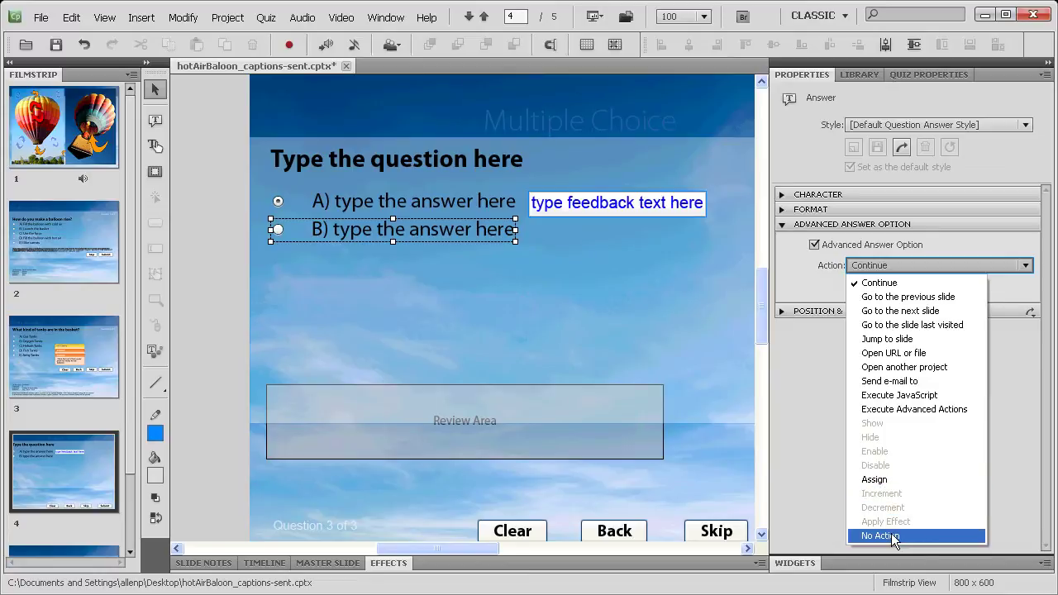
pyautogui.press('End')
pyautogui.press('Return')
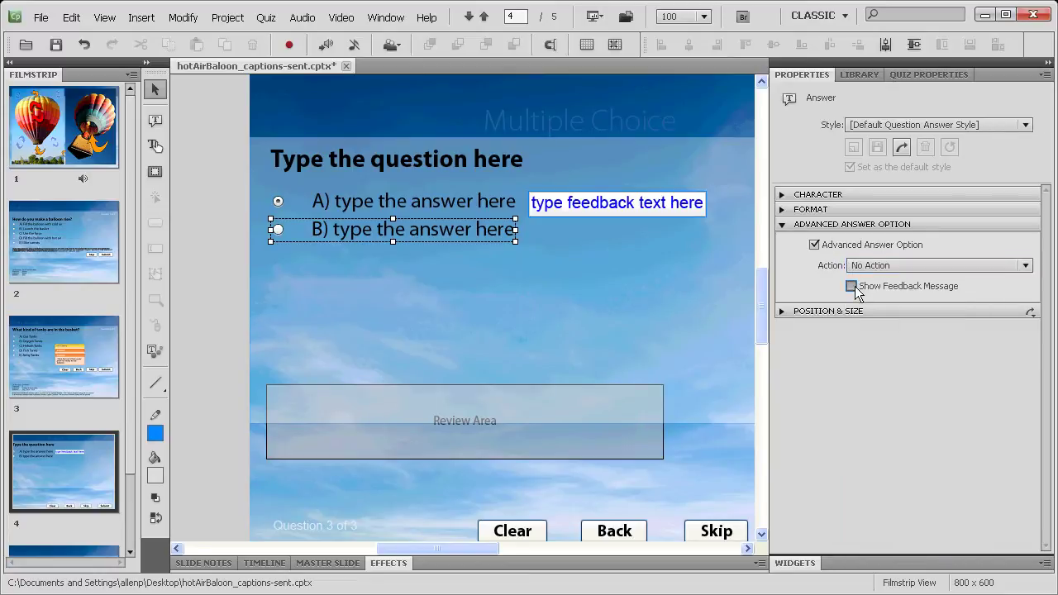
pyautogui.click(852, 287)
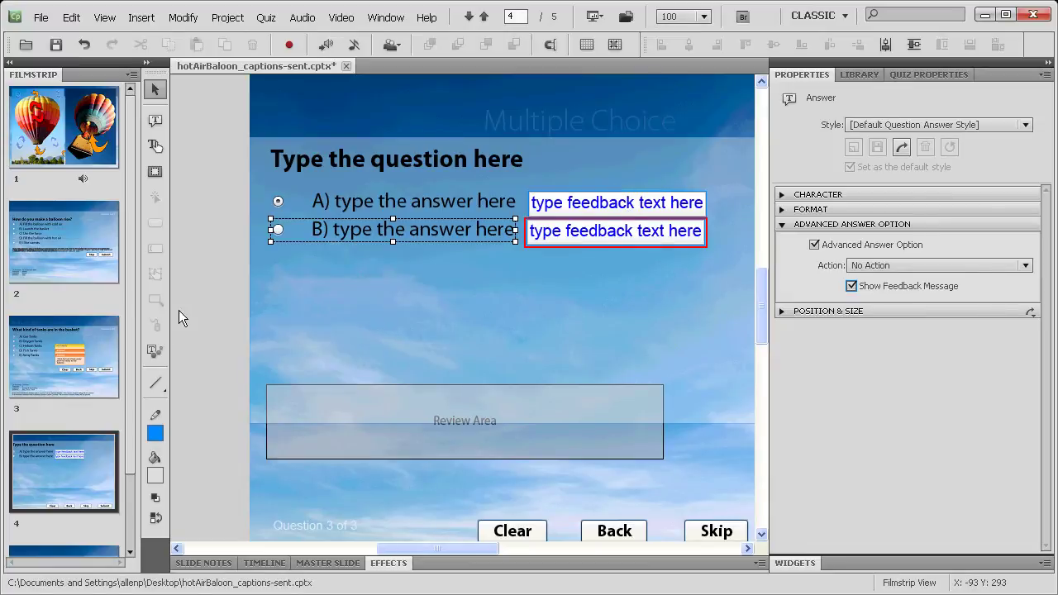
# Step: Apply the position of slide 2's Multiple Choice title to all slides
pyautogui.click(41, 216)
pyautogui.click(313, 125)
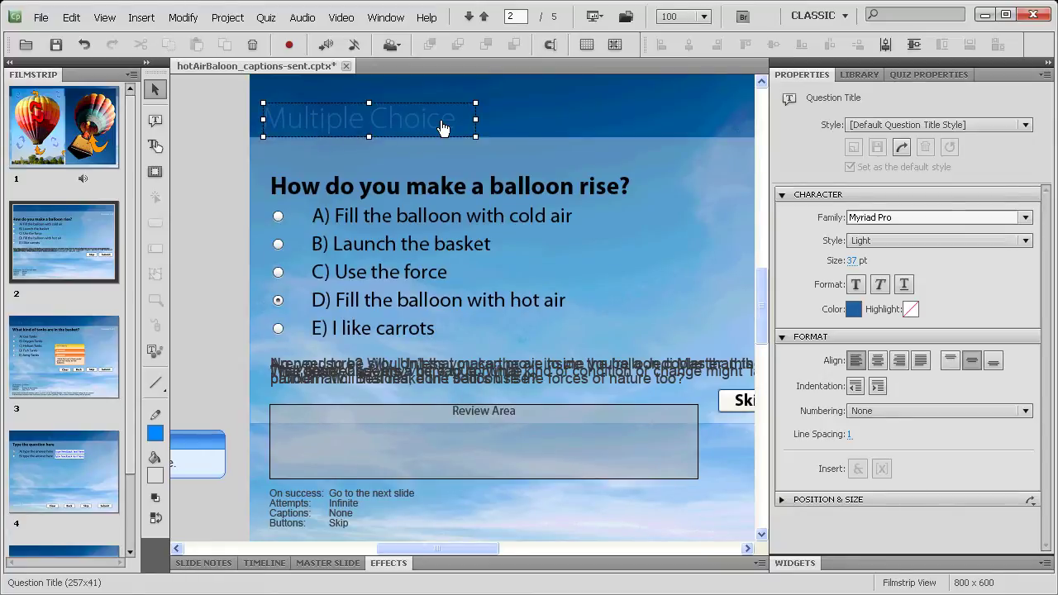
pyautogui.click(1031, 501)
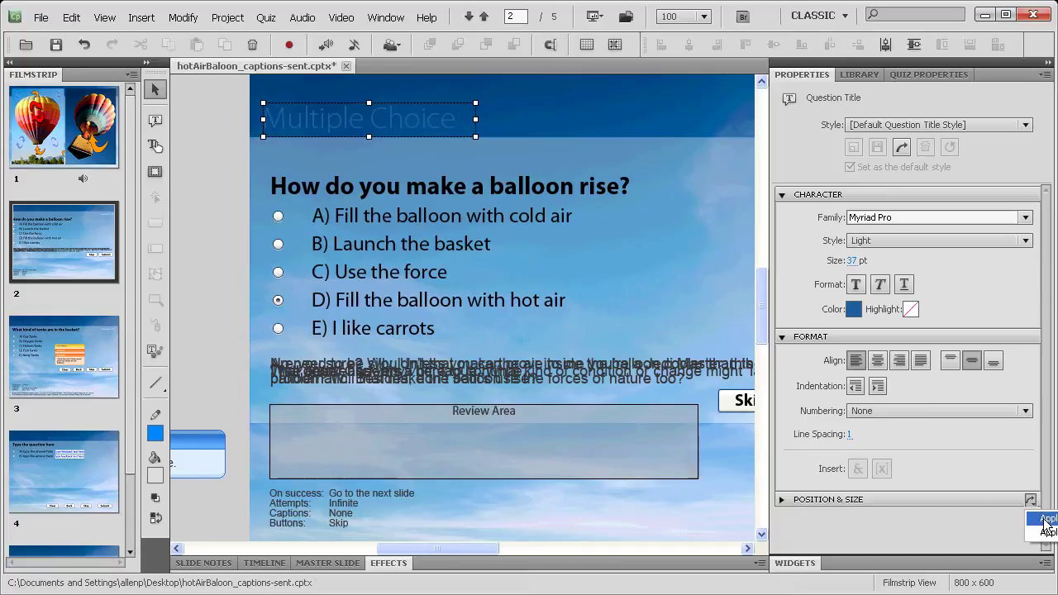
pyautogui.click(1045, 533)
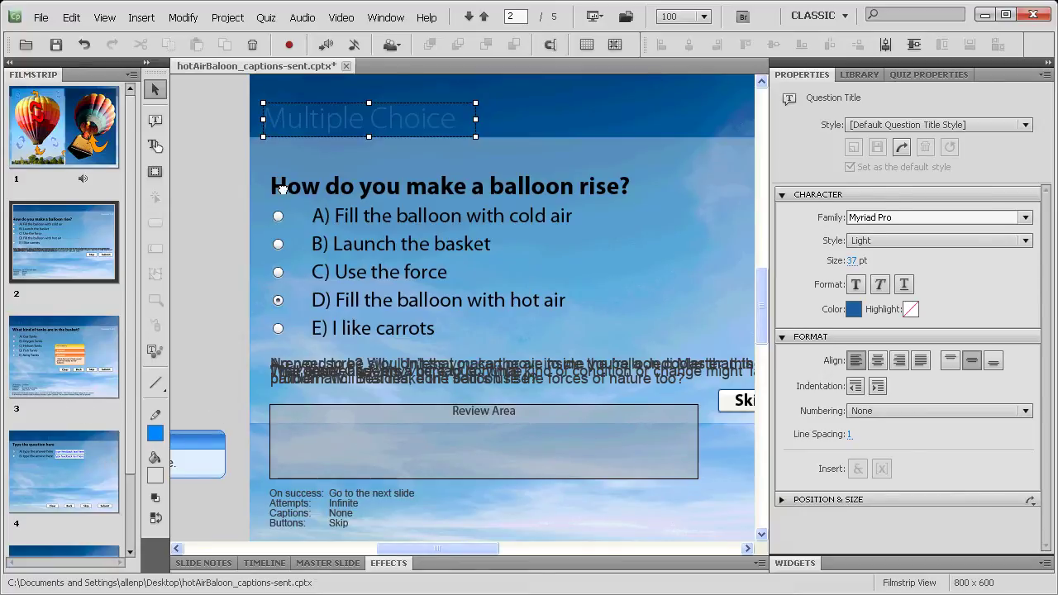
# Step: On slide 4, drag the Incorrect caption right and down toward the slide's right edge
pyautogui.click(64, 471)
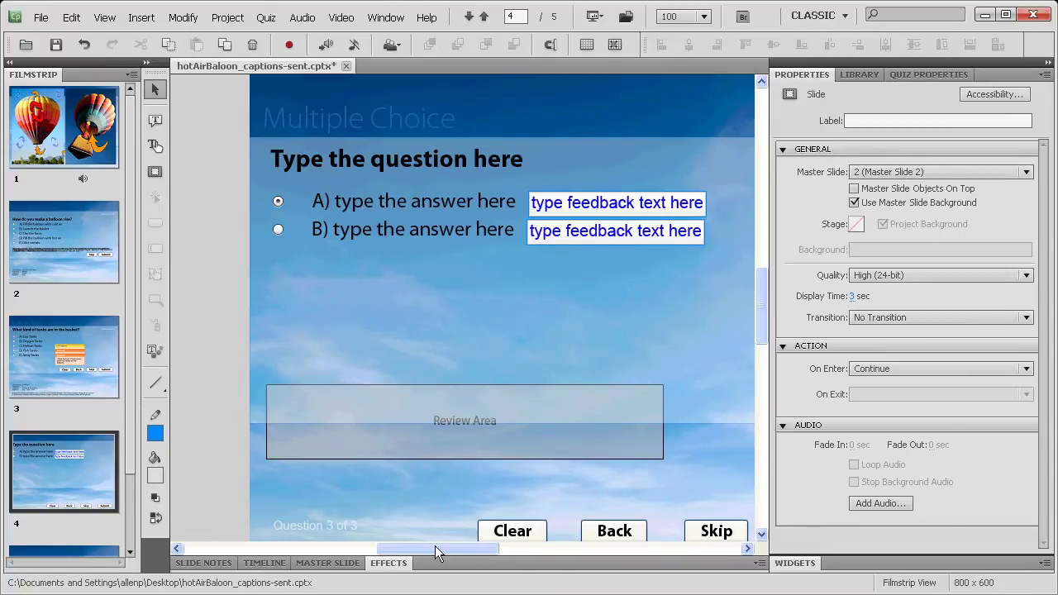
pyautogui.moveTo(435, 546); pyautogui.dragTo(478, 537)
pyautogui.click(625, 255)
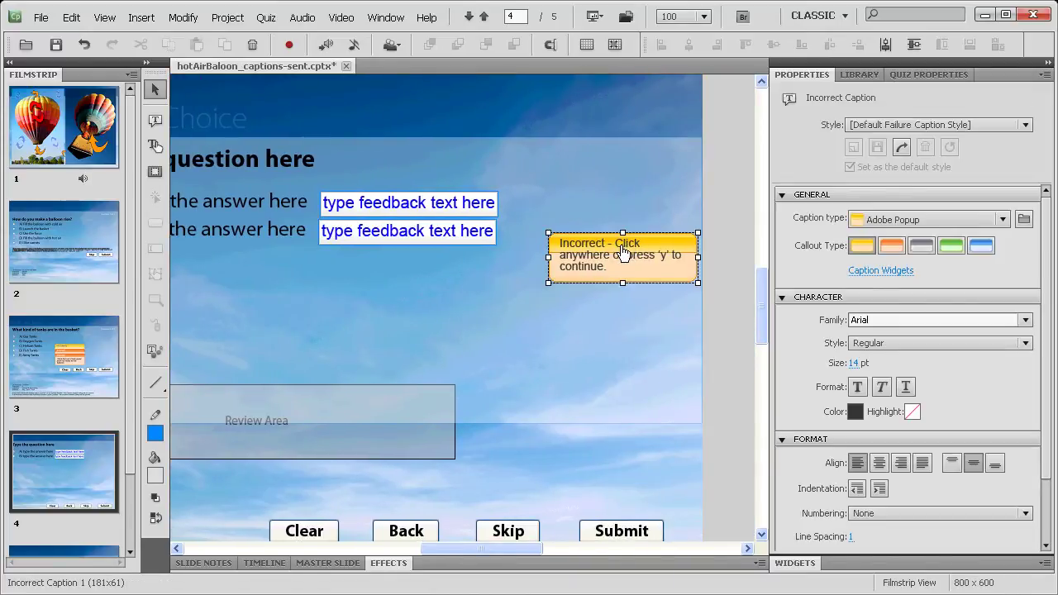
pyautogui.moveTo(626, 256); pyautogui.dragTo(777, 259)
pyautogui.moveTo(676, 248); pyautogui.dragTo(736, 275)
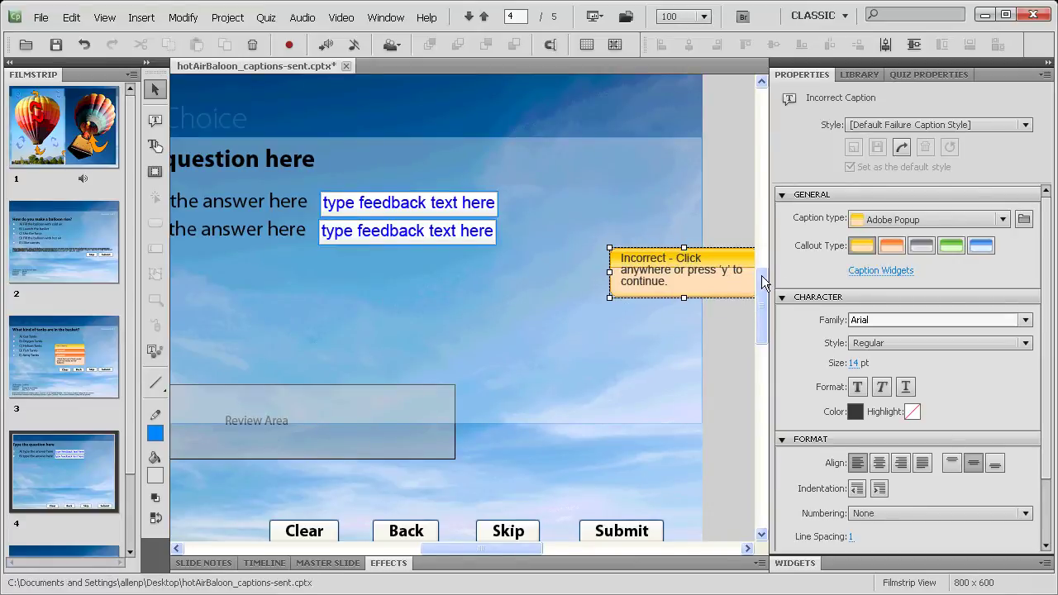
pyautogui.moveTo(716, 279); pyautogui.dragTo(743, 288)
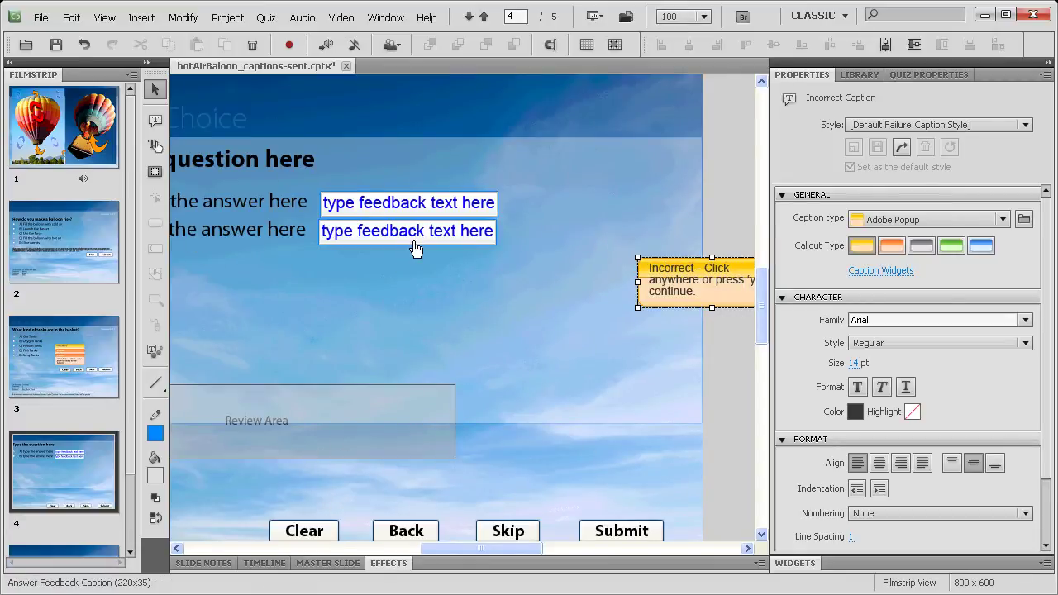
# Step: Switch the answer A and B feedback captions to the transparent caption type with #333333 text
pyautogui.click(398, 208)
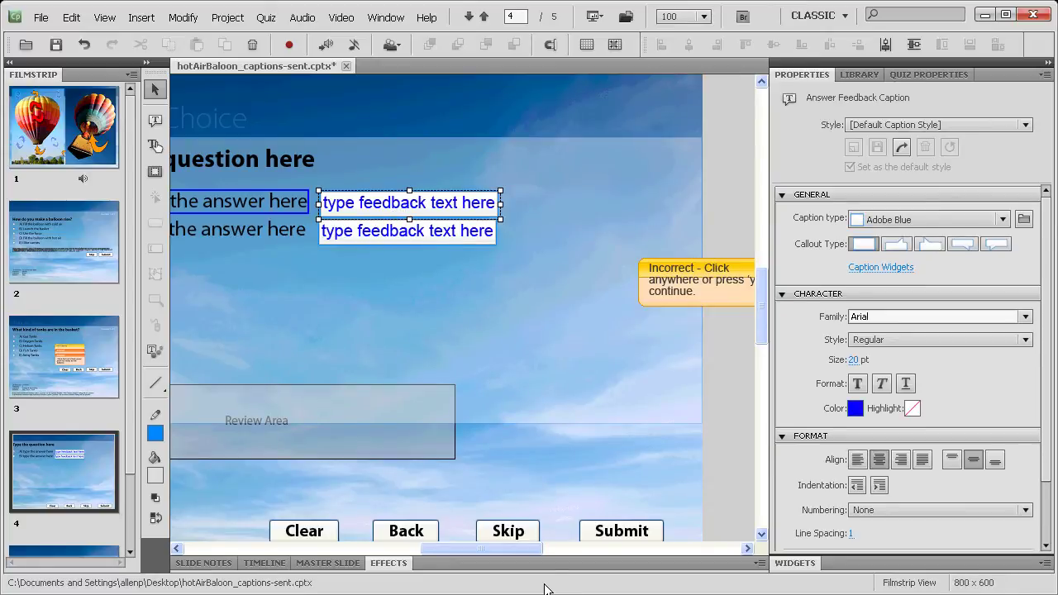
pyautogui.keyDown('shift'); pyautogui.click(451, 234); pyautogui.keyUp('shift')
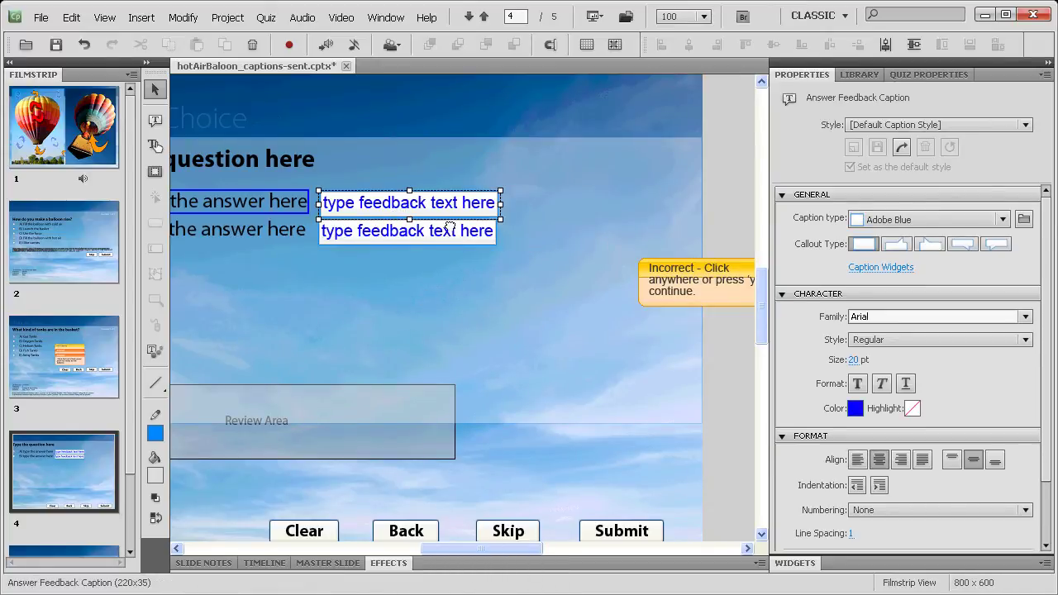
pyautogui.click(915, 220)
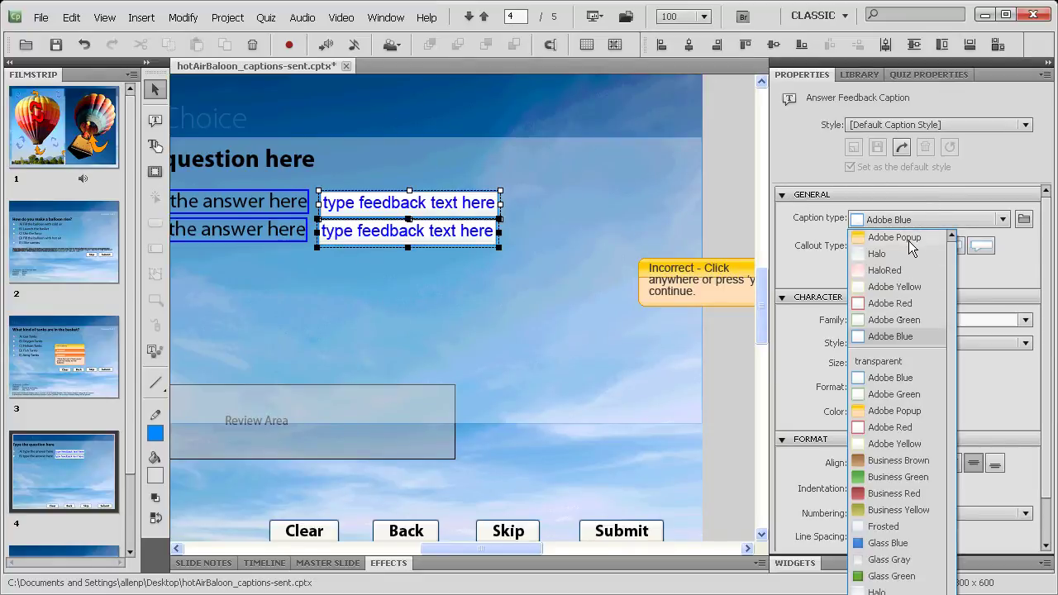
pyautogui.click(883, 364)
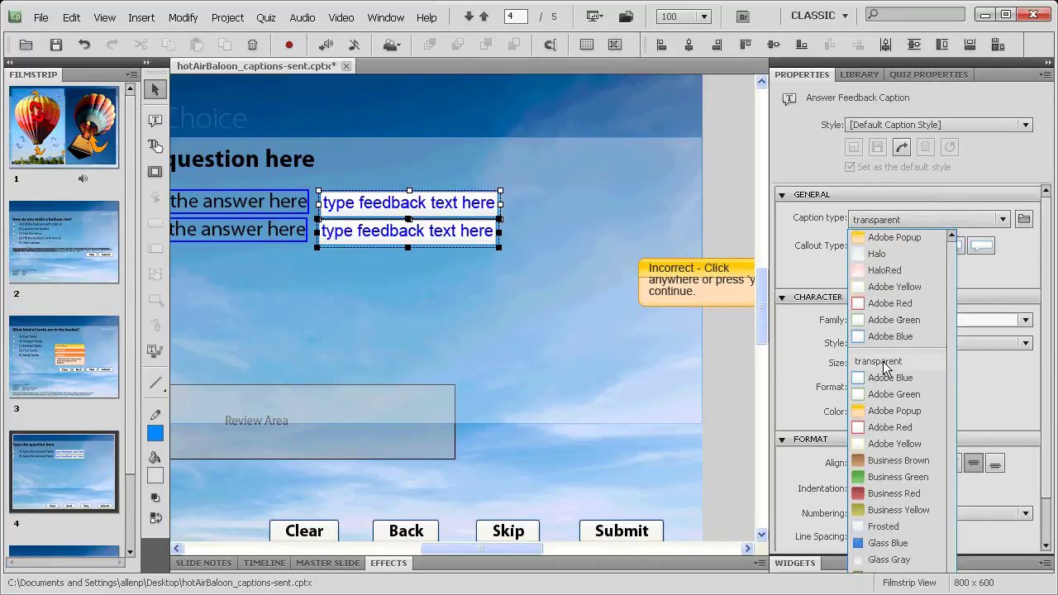
pyautogui.click(854, 412)
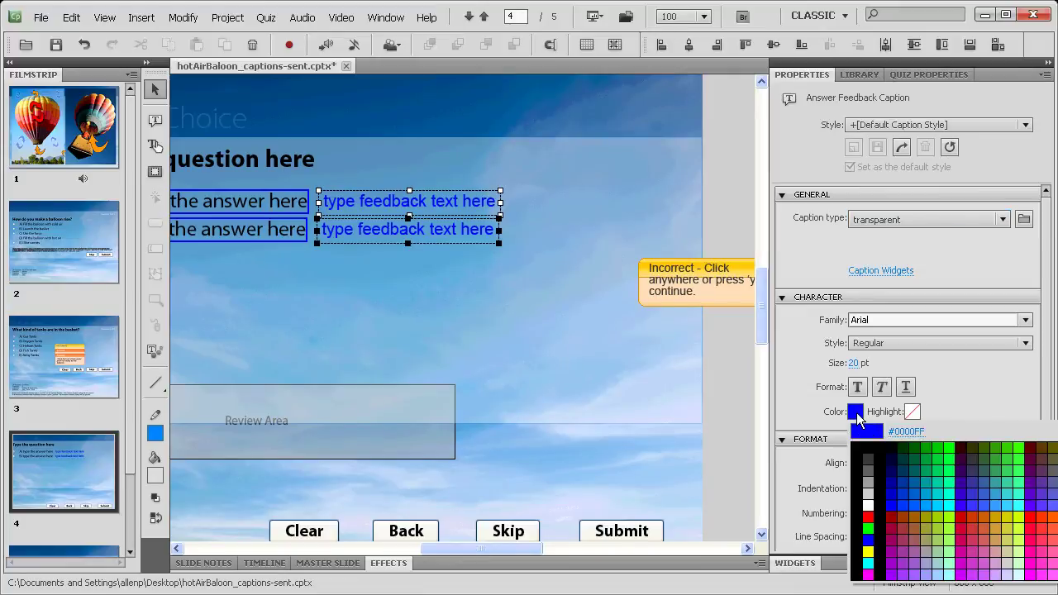
pyautogui.click(867, 467)
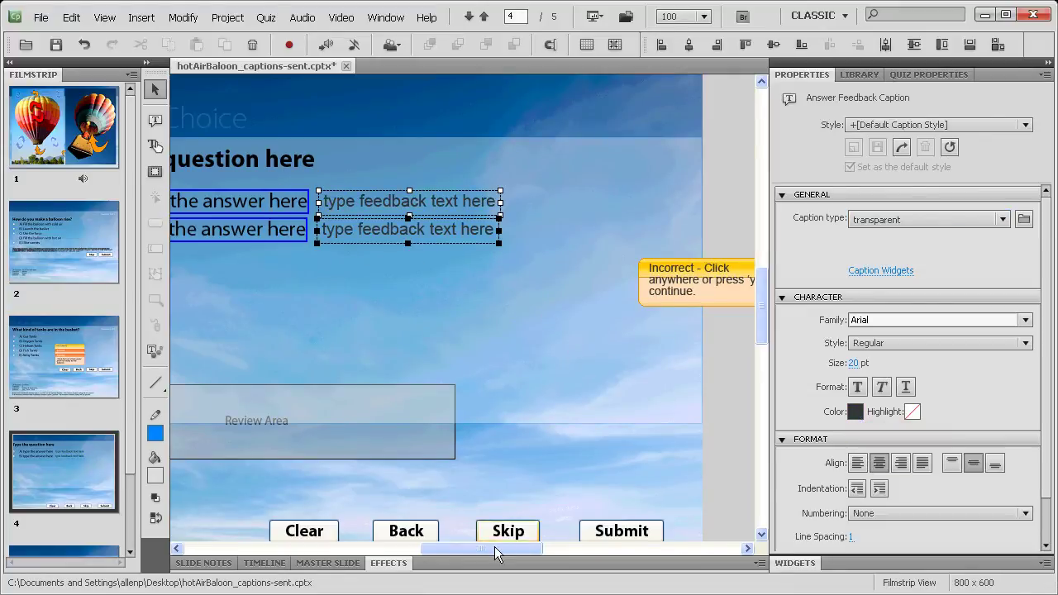
pyautogui.moveTo(494, 546); pyautogui.dragTo(457, 541)
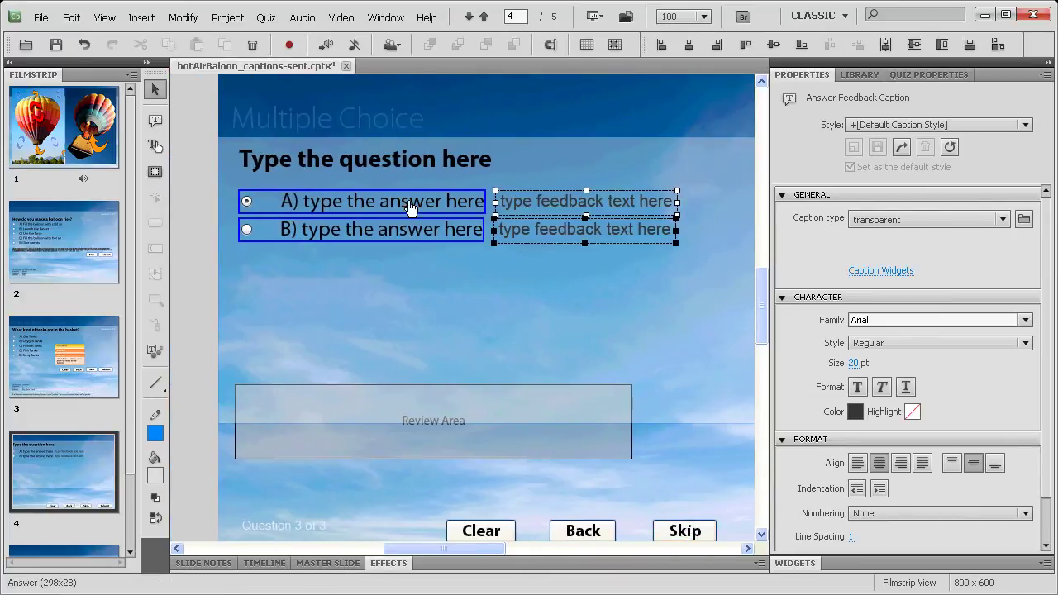
# Step: Retype the question caption to read 'The Sky is Blue'
pyautogui.click(431, 160)
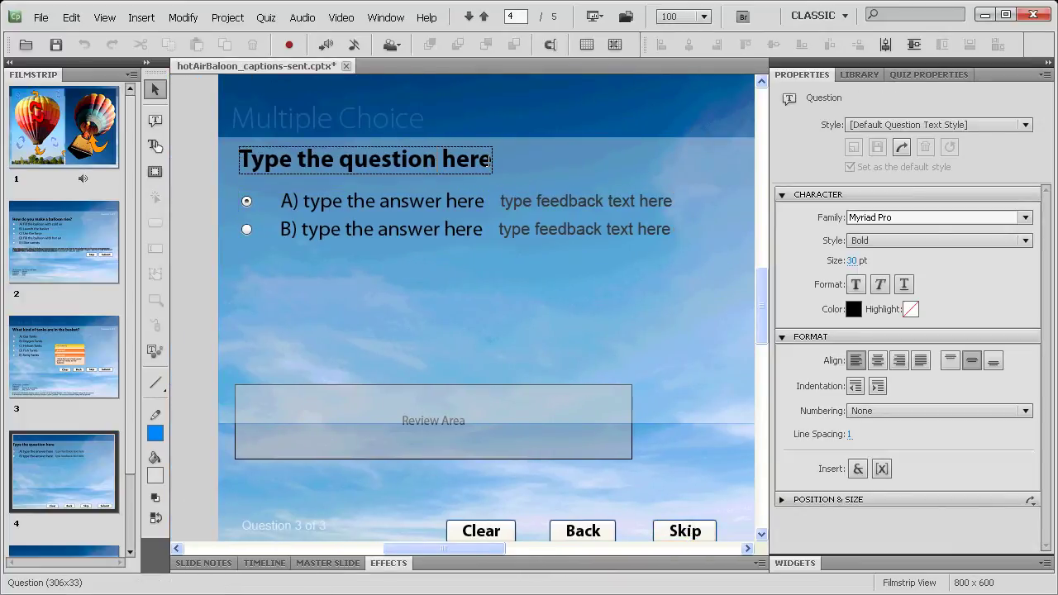
pyautogui.doubleClick(489, 162)
pyautogui.write('What')
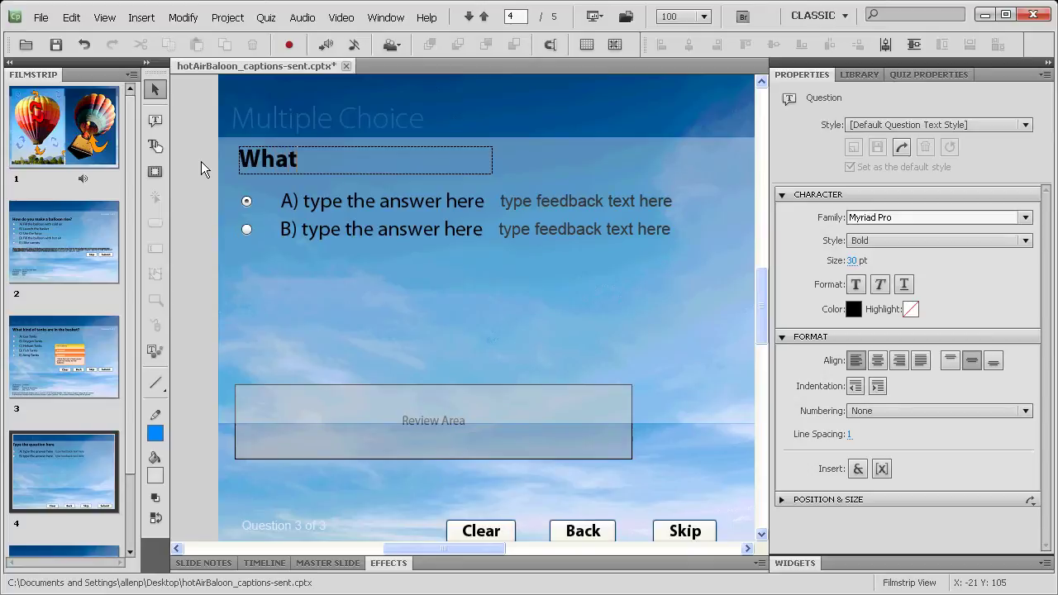
pyautogui.press('BackSpace')
pyautogui.press('BackSpace')
pyautogui.press('BackSpace')
pyautogui.press('BackSpace')
pyautogui.write('The')
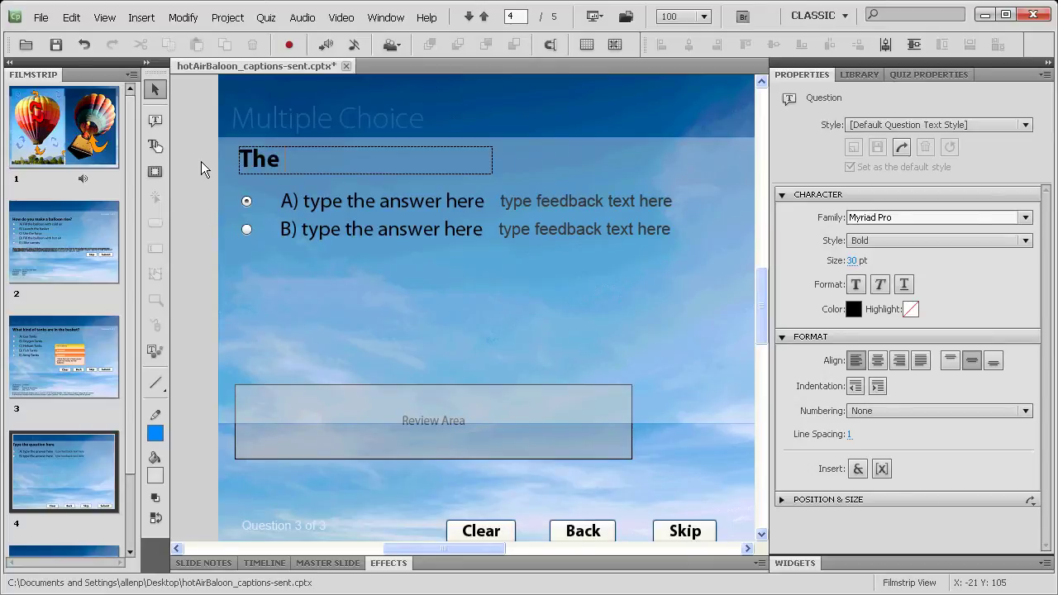
pyautogui.write(' Sky is B')
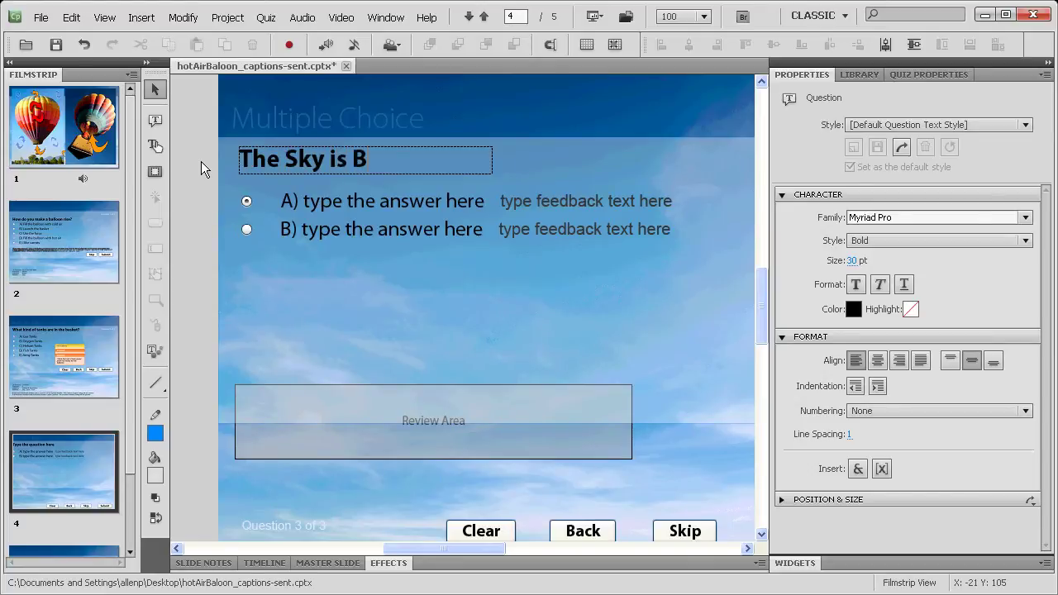
pyautogui.write('lue?')
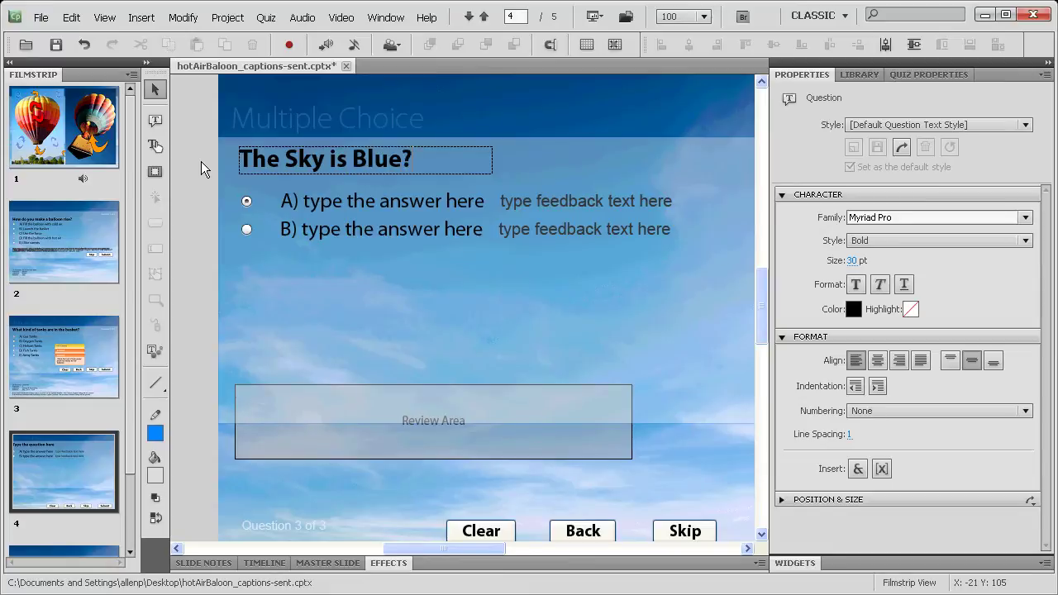
# Step: Replace the answer placeholders with TRUE and FALSE, then show the Quiz Properties
pyautogui.click(347, 198)
pyautogui.doubleClick(347, 200)
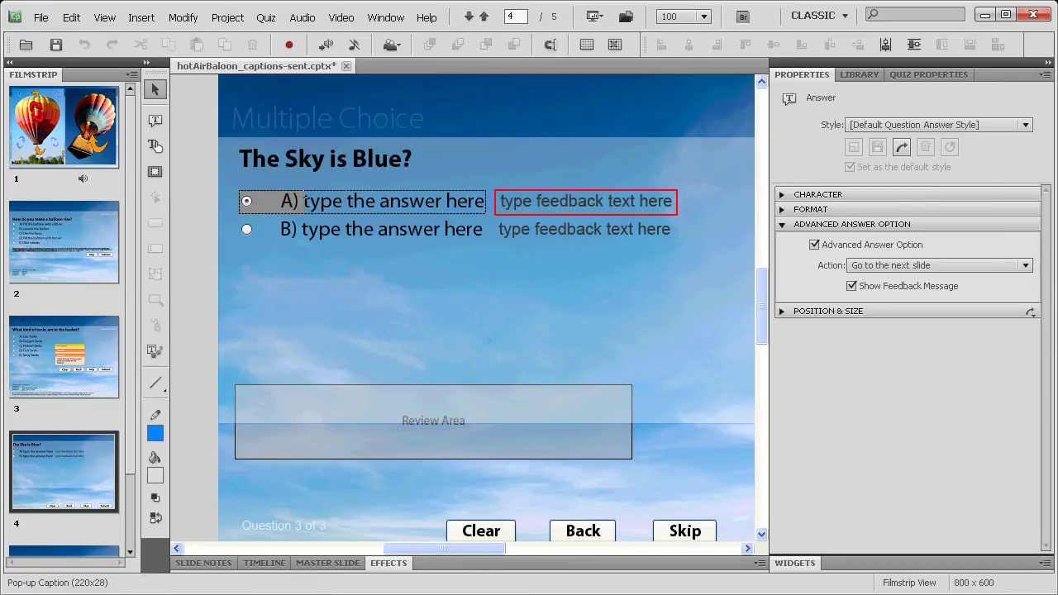
pyautogui.moveTo(304, 201); pyautogui.dragTo(486, 200)
pyautogui.write('T')
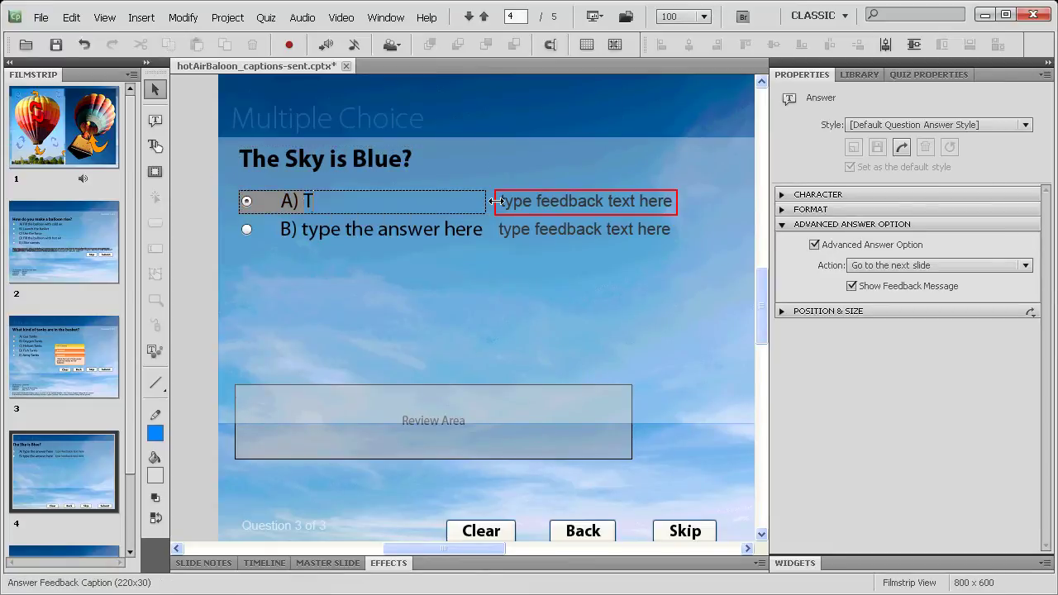
pyautogui.write('RUE')
pyautogui.click(440, 229)
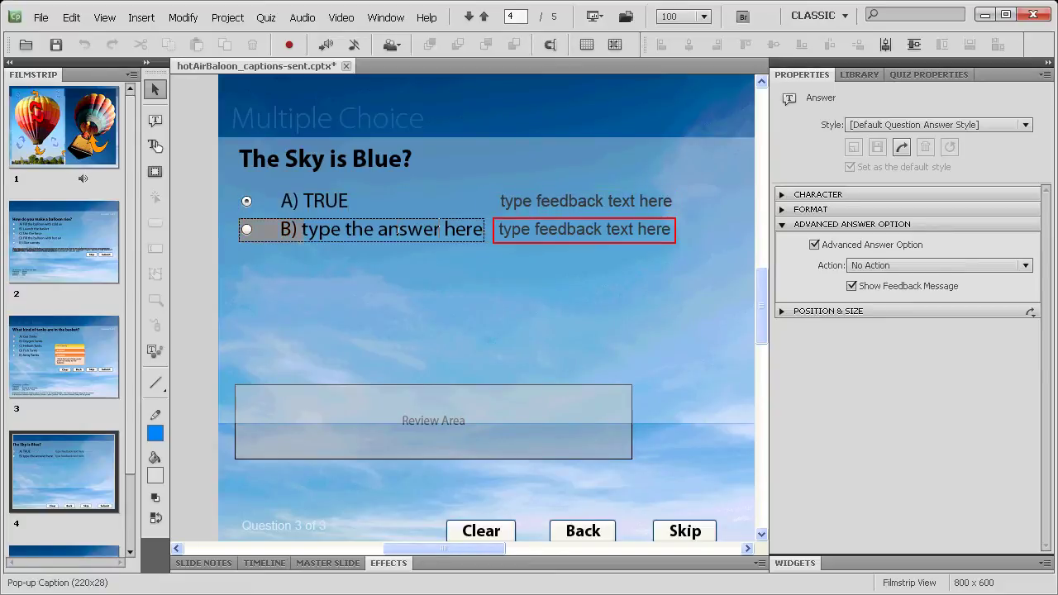
pyautogui.click(303, 229)
pyautogui.click(305, 230)
pyautogui.moveTo(305, 231); pyautogui.dragTo(485, 230)
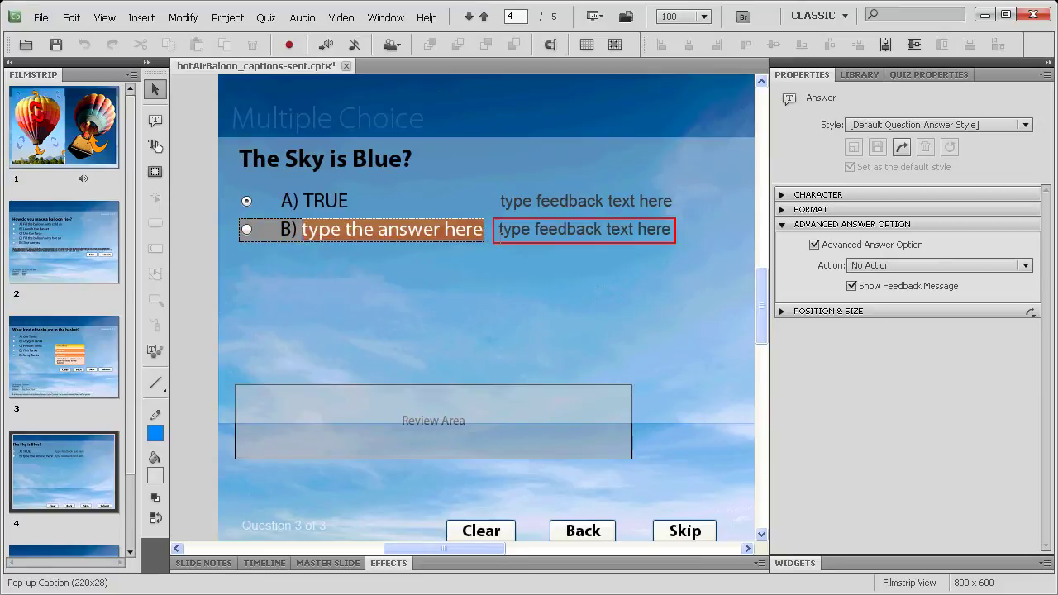
pyautogui.write('FALSE')
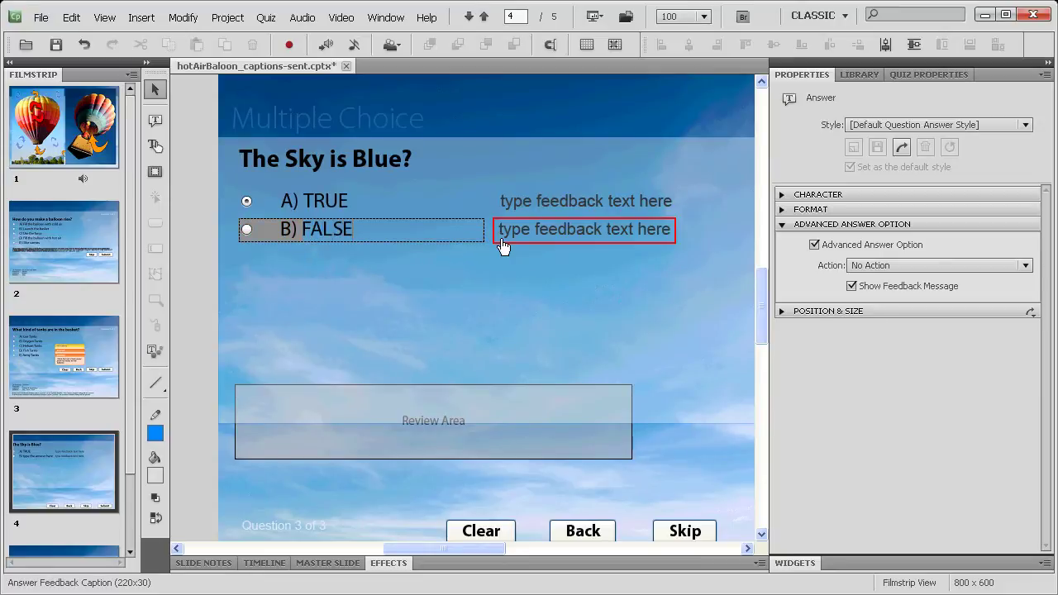
pyautogui.click(906, 75)
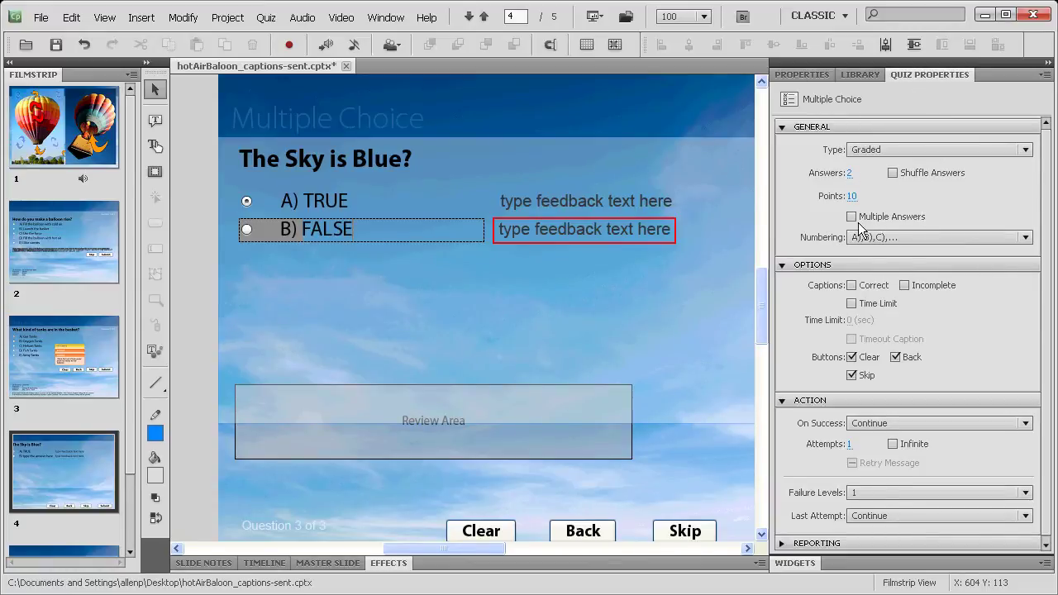
# Step: Replace the TRUE answer's feedback placeholder with 'Aren't you observant?'
pyautogui.click(436, 269)
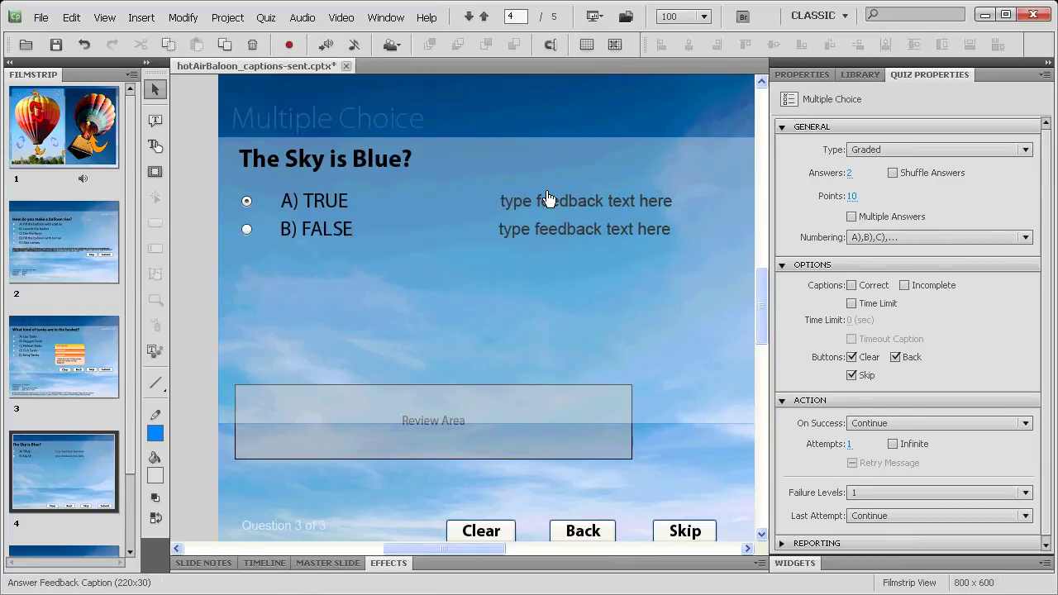
pyautogui.click(539, 214)
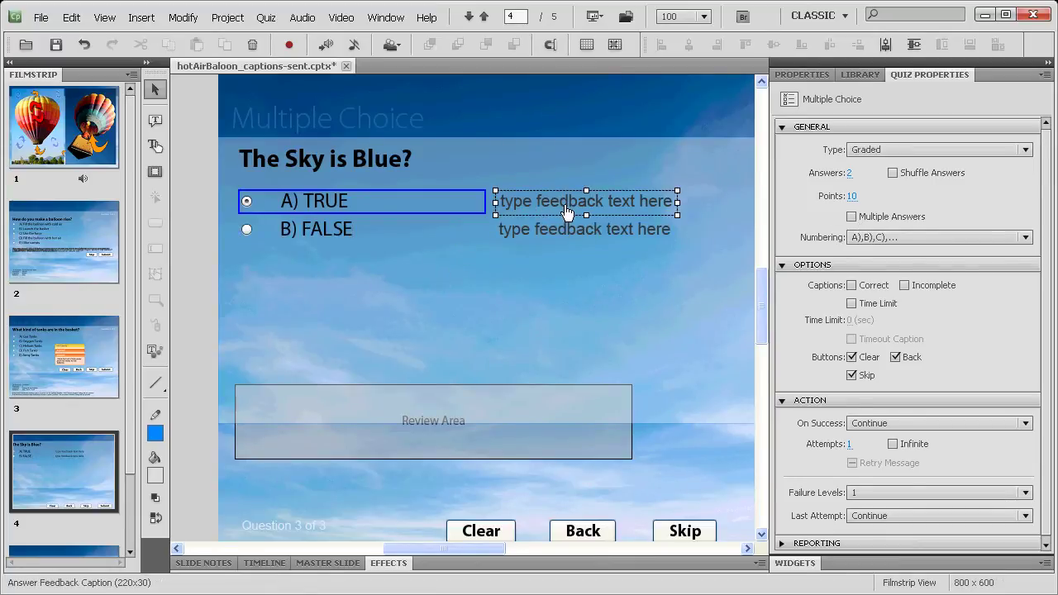
pyautogui.doubleClick(561, 203)
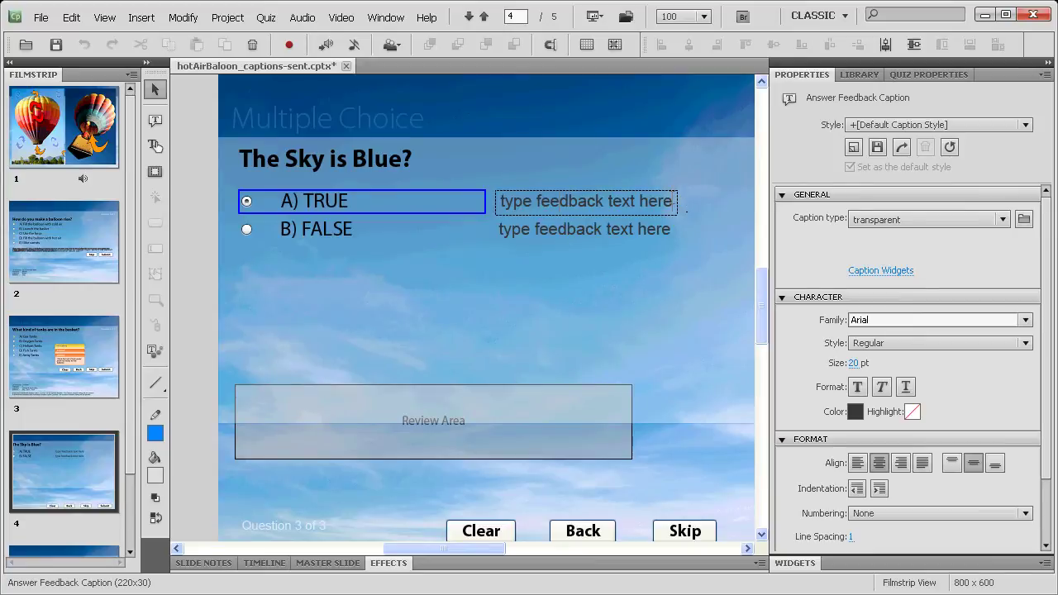
pyautogui.moveTo(678, 203); pyautogui.dragTo(496, 201)
pyautogui.write('Ar')
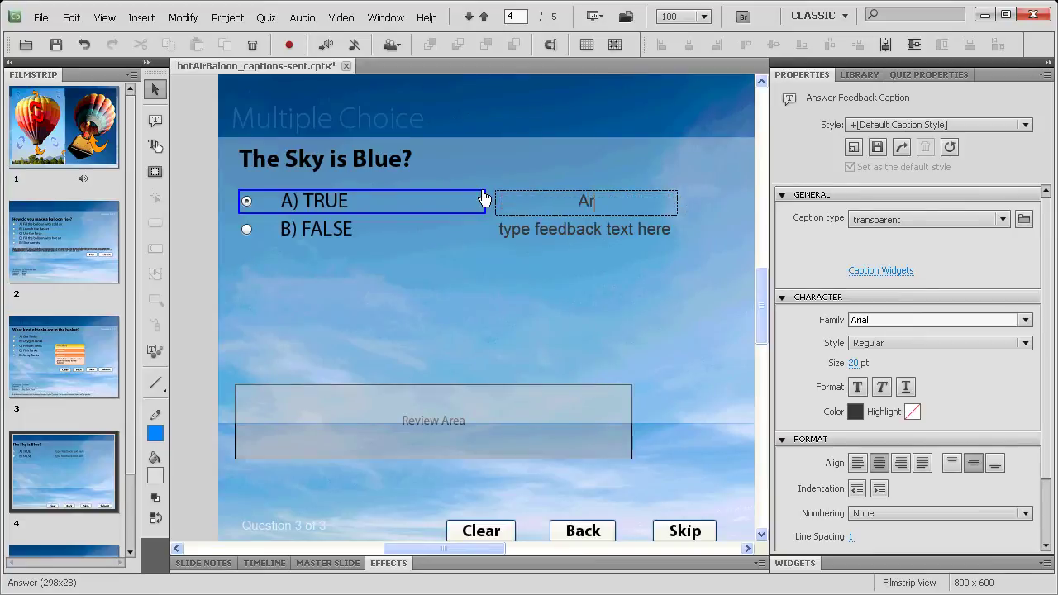
pyautogui.write("en't you observant?")
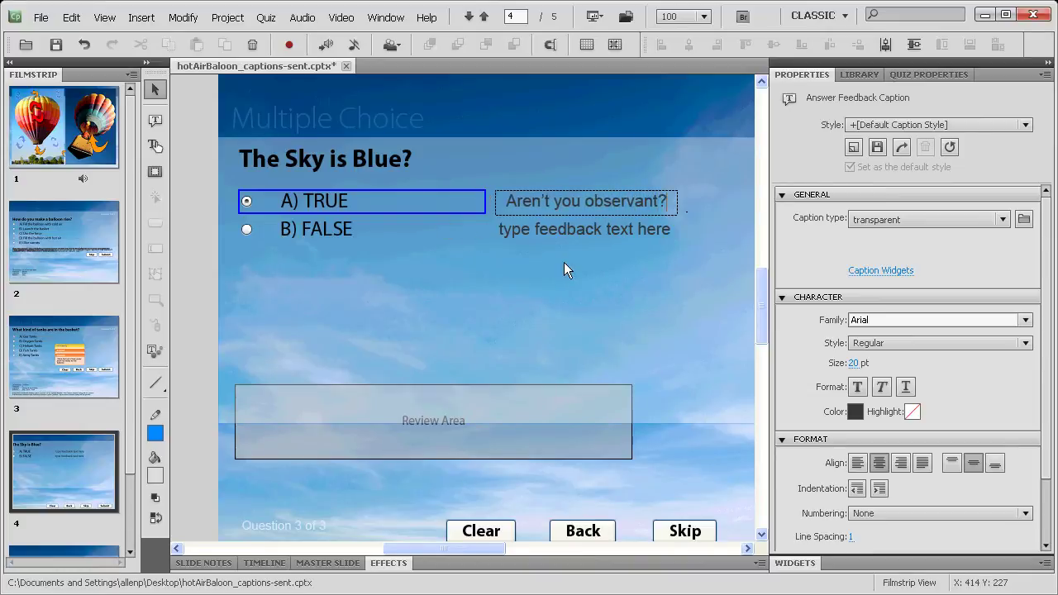
# Step: Replace the FALSE answer's feedback placeholder with 'Uh, no. Look again.'
pyautogui.click(567, 231)
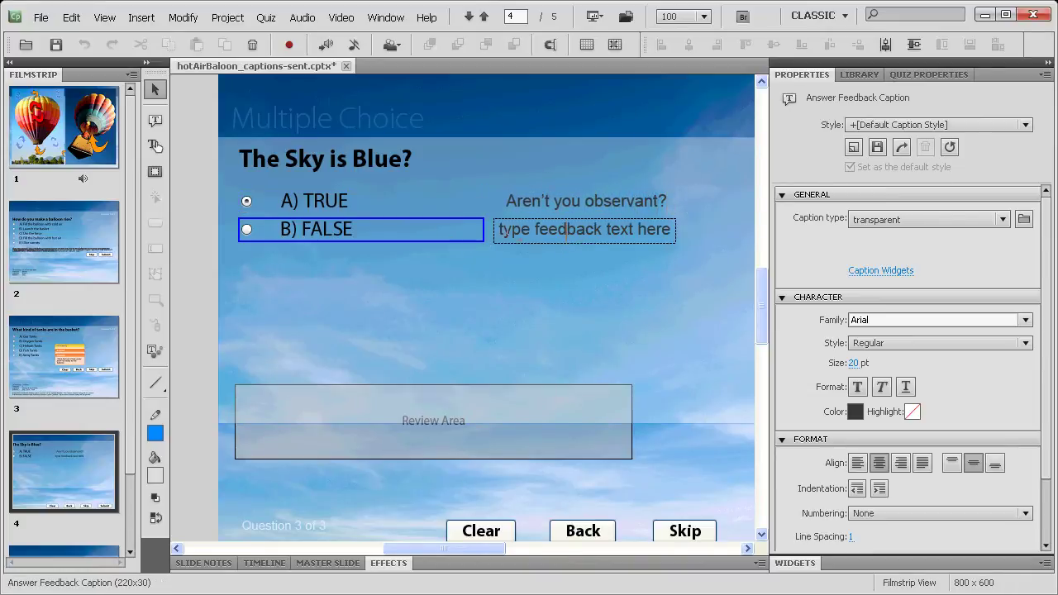
pyautogui.moveTo(501, 229); pyautogui.dragTo(723, 265)
pyautogui.write('Uh, no')
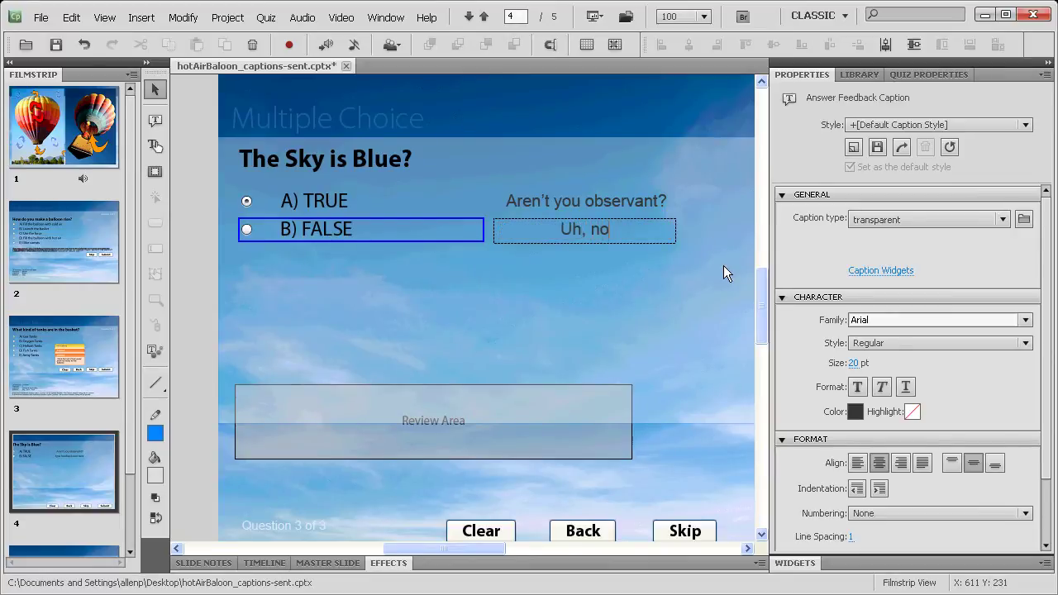
pyautogui.write('. Look again.')
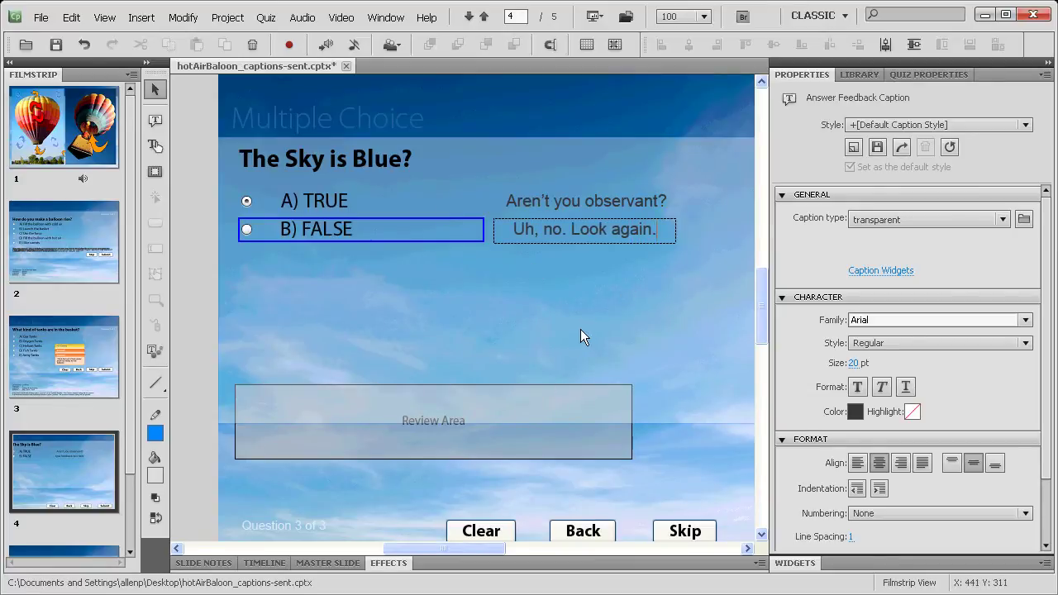
# Step: Preview from slide 4 and submit FALSE to check the 'Uh, no. Look again.' feedback
pyautogui.click(593, 20)
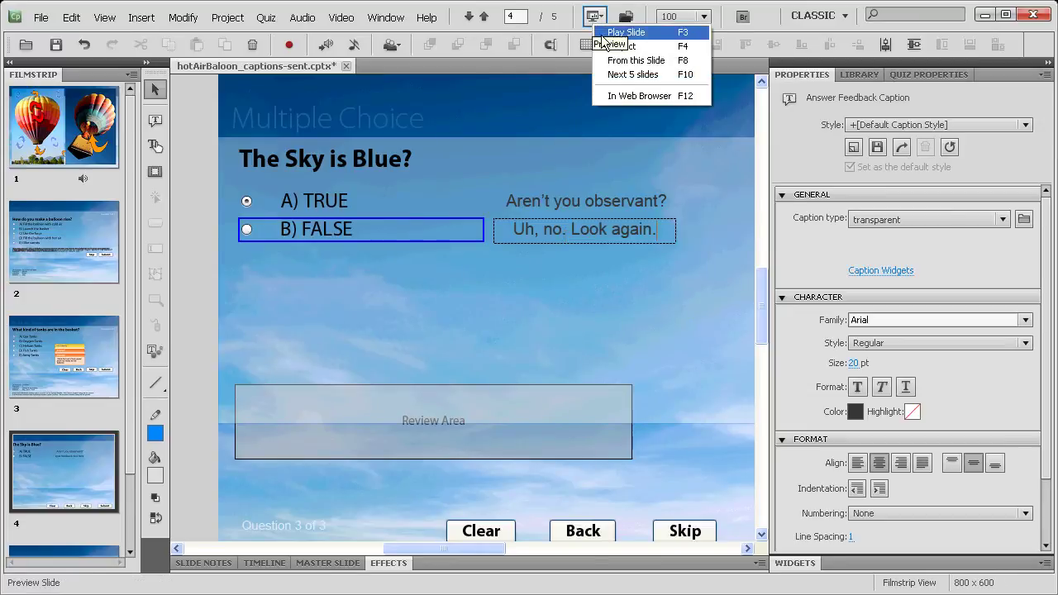
pyautogui.click(650, 61)
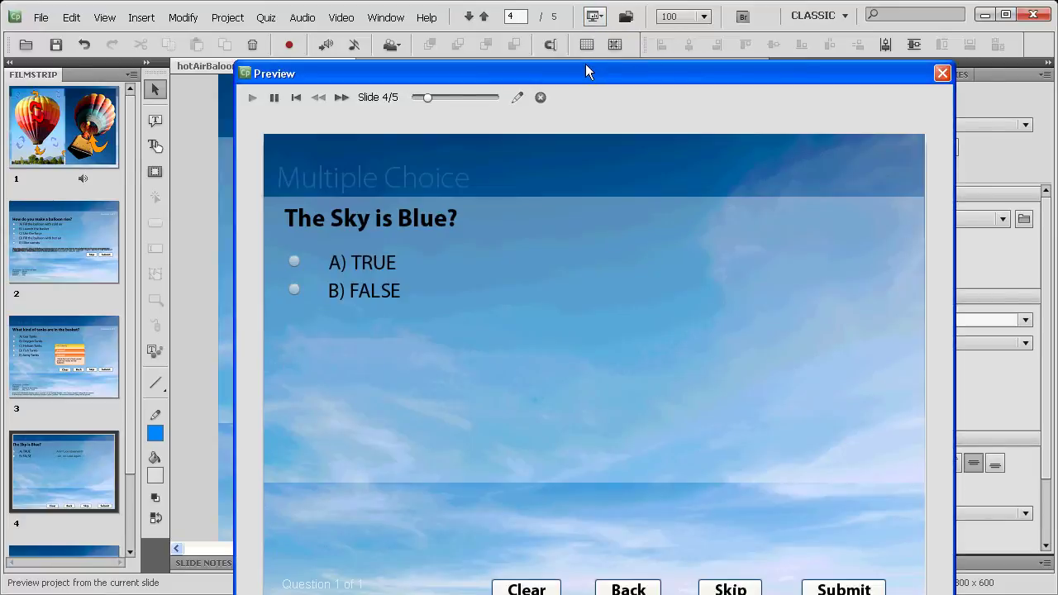
pyautogui.moveTo(585, 66); pyautogui.dragTo(483, 8)
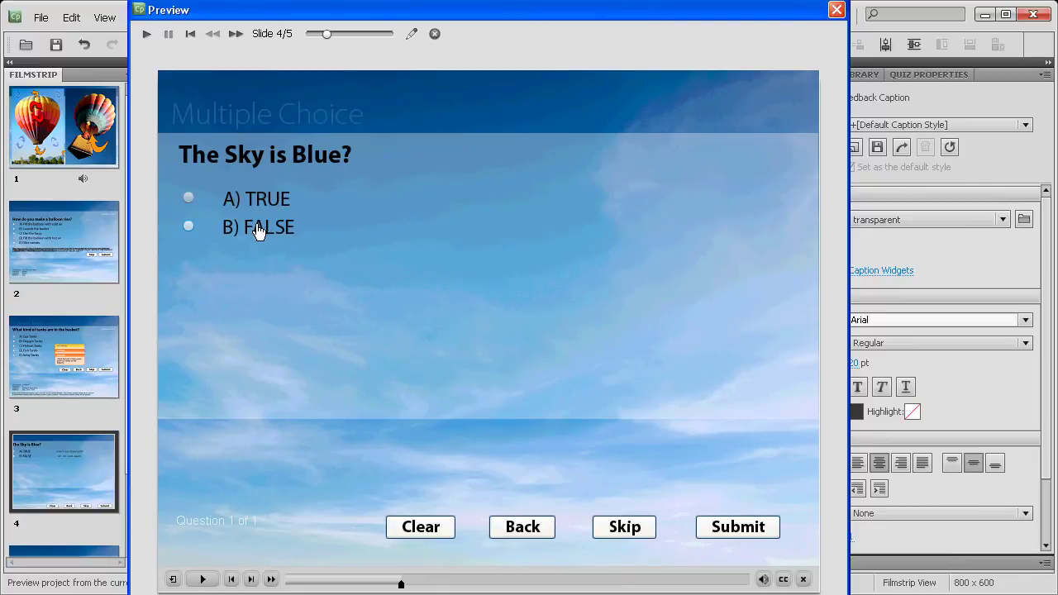
pyautogui.click(392, 232)
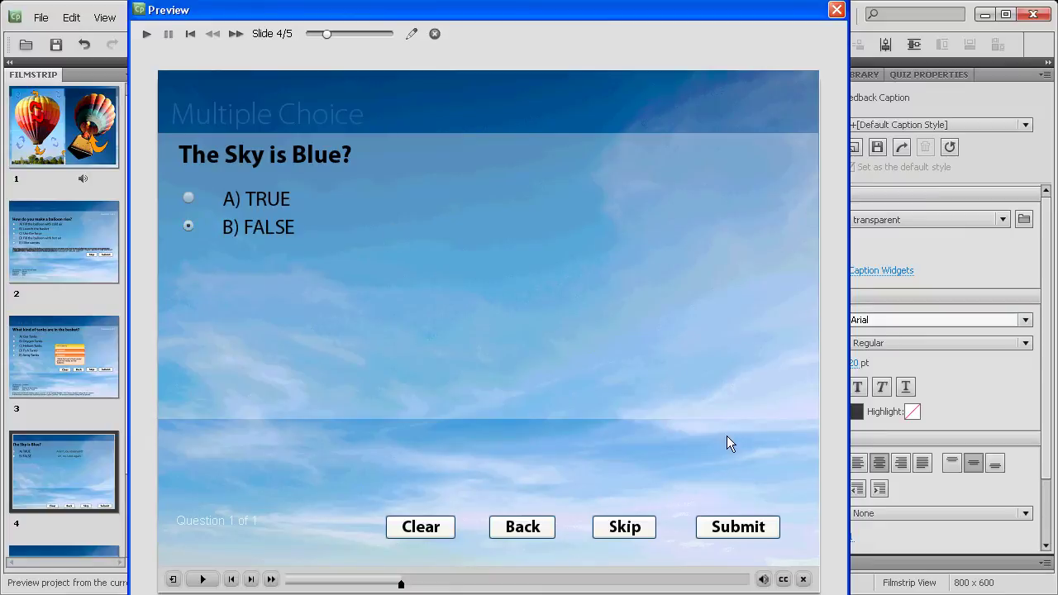
pyautogui.click(723, 526)
# Step: Close the preview and compare the TRUE and FALSE answer actions with slide 2's question
pyautogui.click(837, 10)
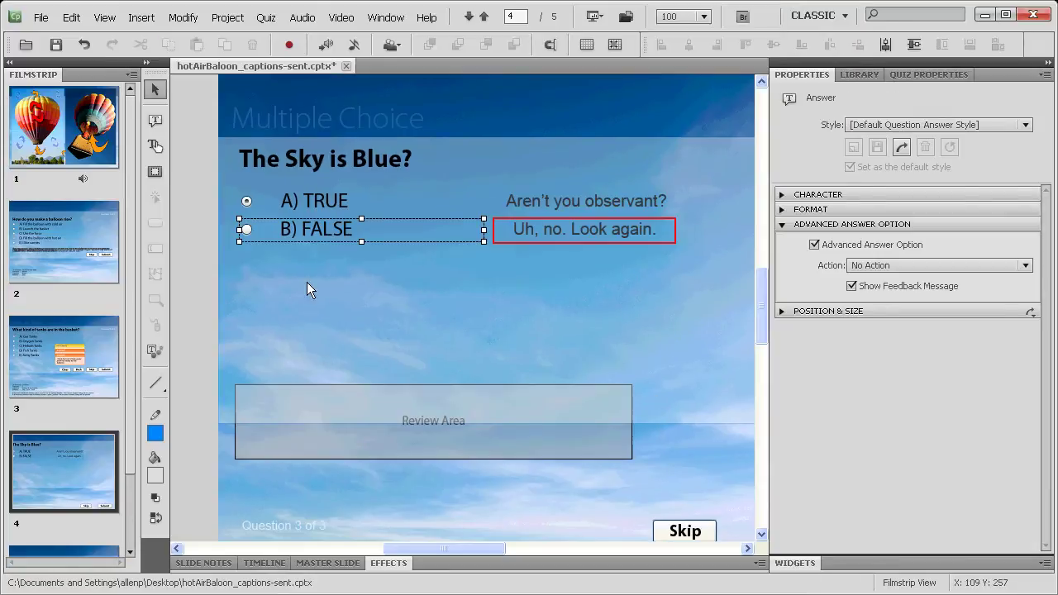
pyautogui.click(337, 207)
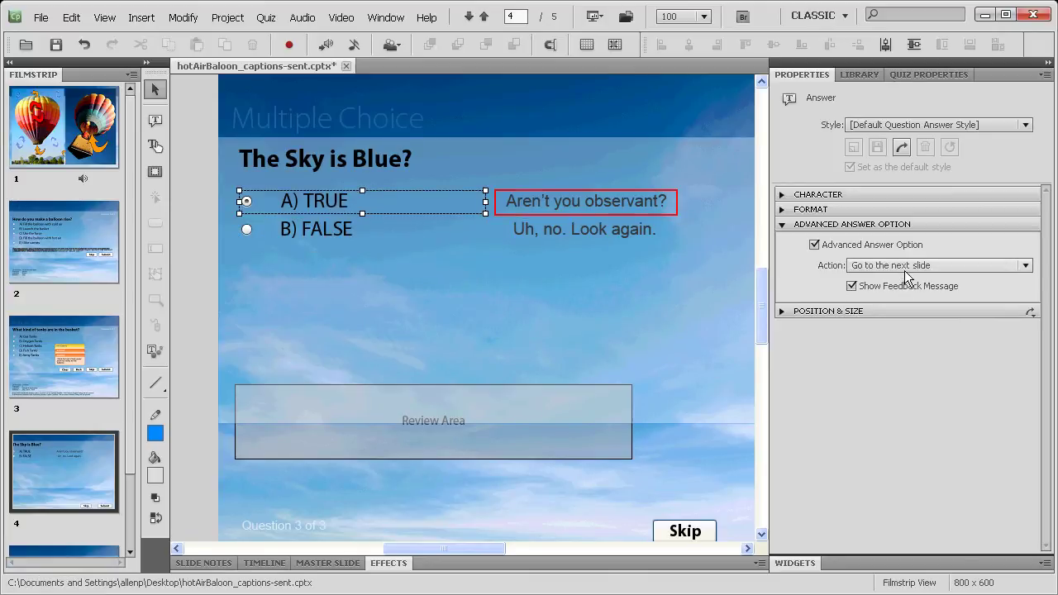
pyautogui.click(302, 235)
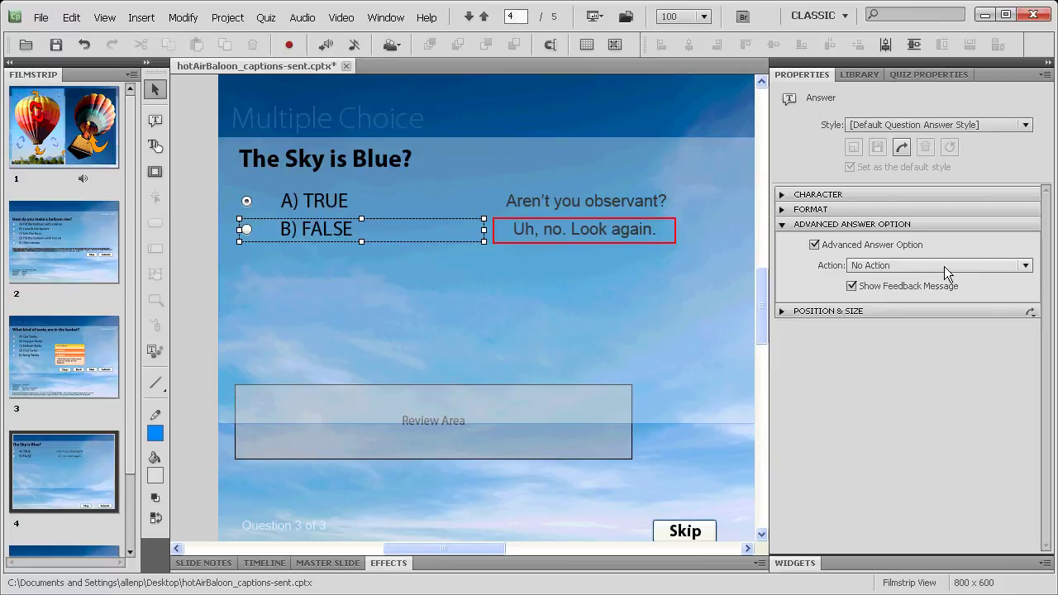
pyautogui.click(53, 253)
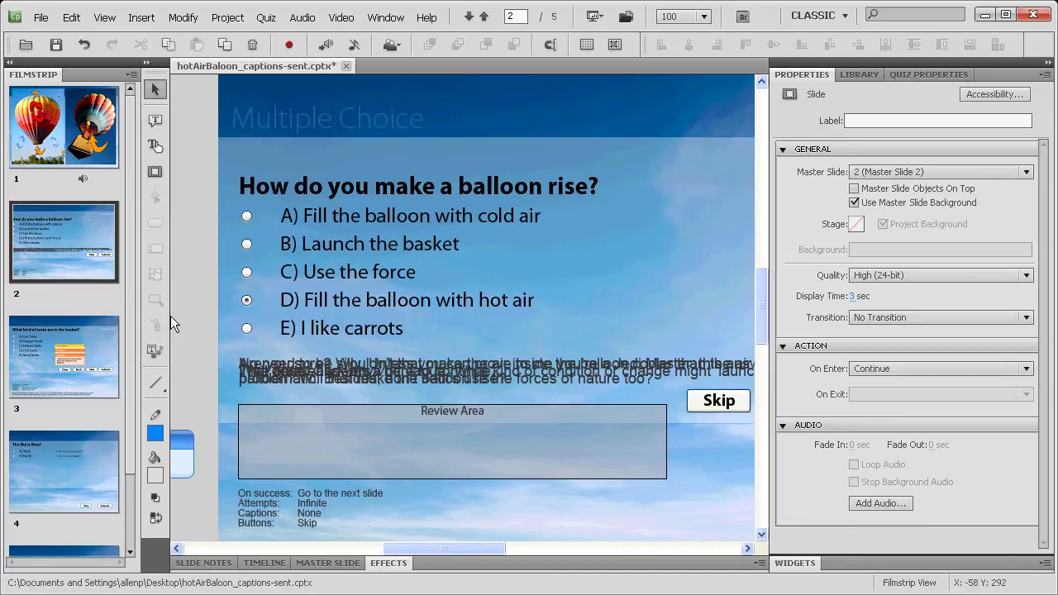
pyautogui.click(105, 445)
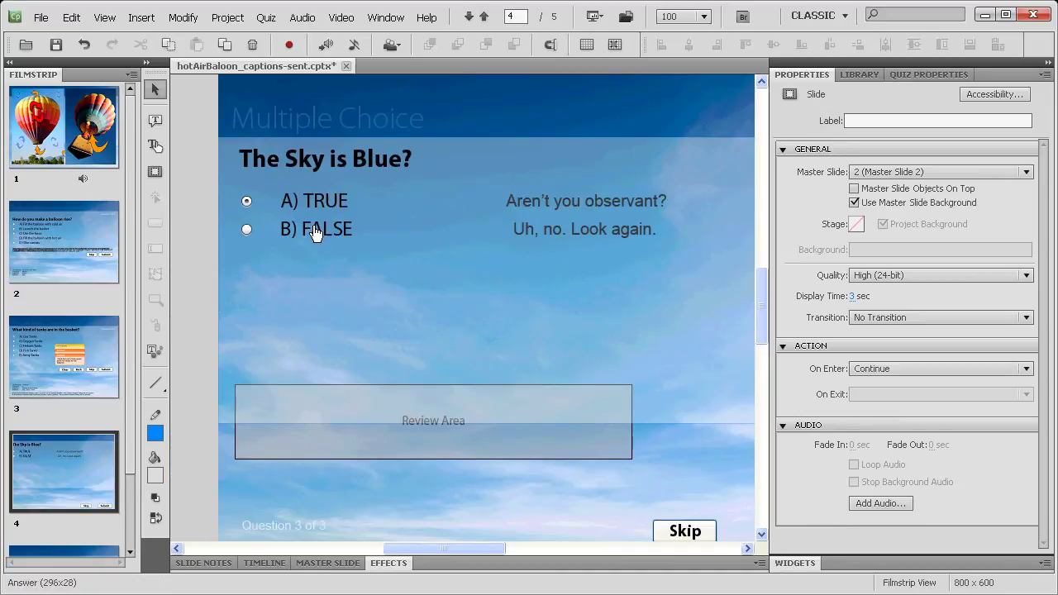
# Step: Set the FALSE answer's action to Go to the next slide
pyautogui.click(314, 234)
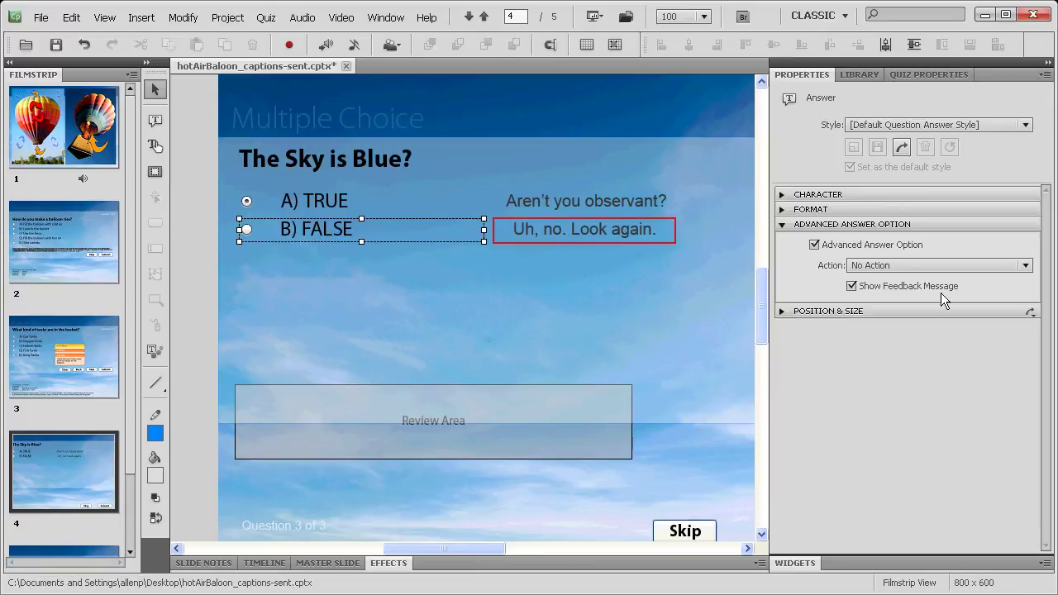
pyautogui.click(922, 264)
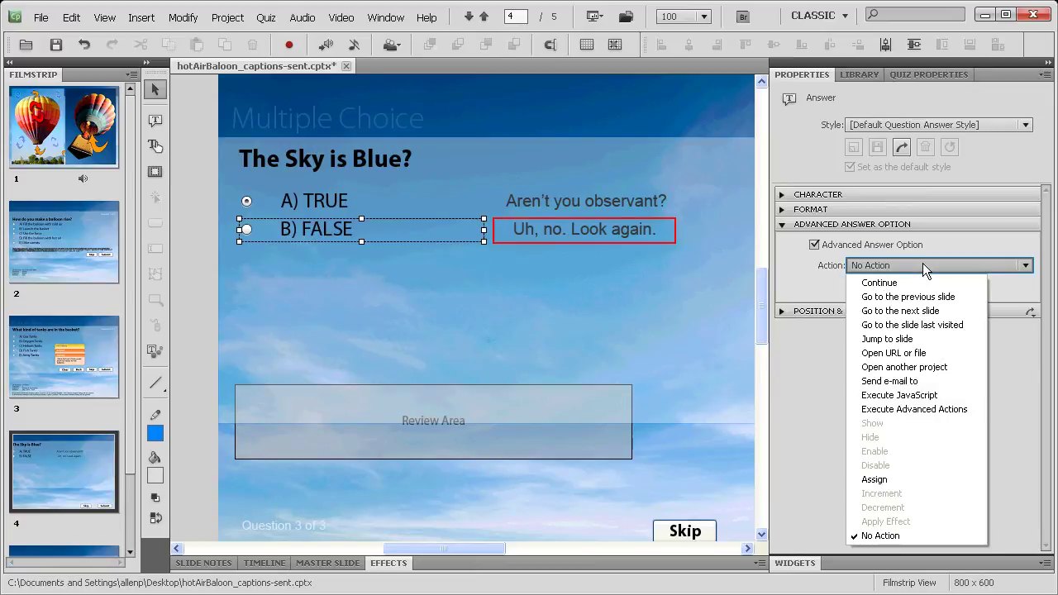
pyautogui.click(926, 314)
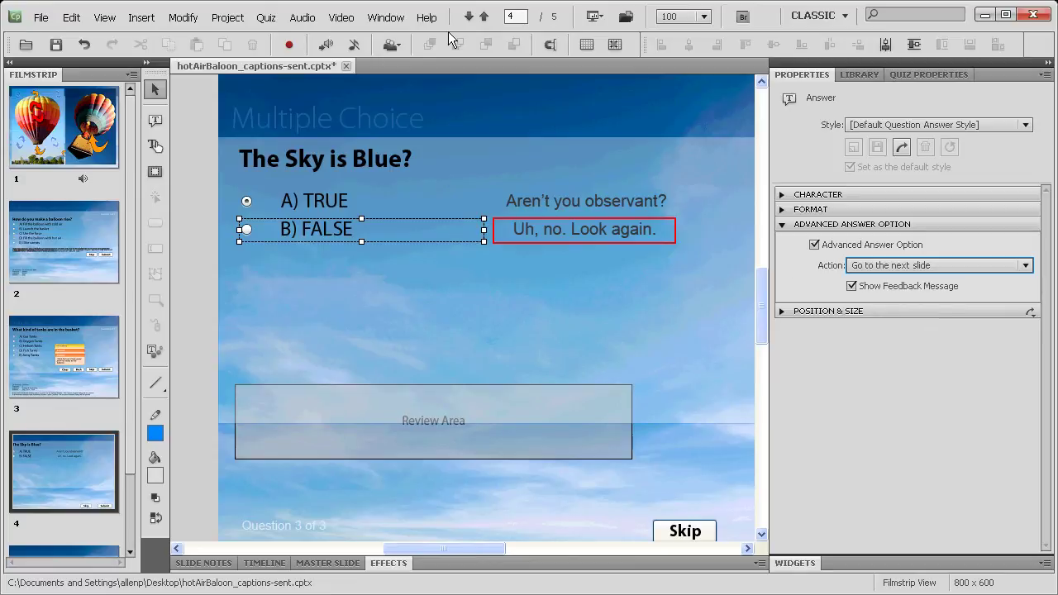
# Step: Preview from slide 4, submit FALSE, and continue to the Quiz Result showing 0 of 10
pyautogui.click(601, 19)
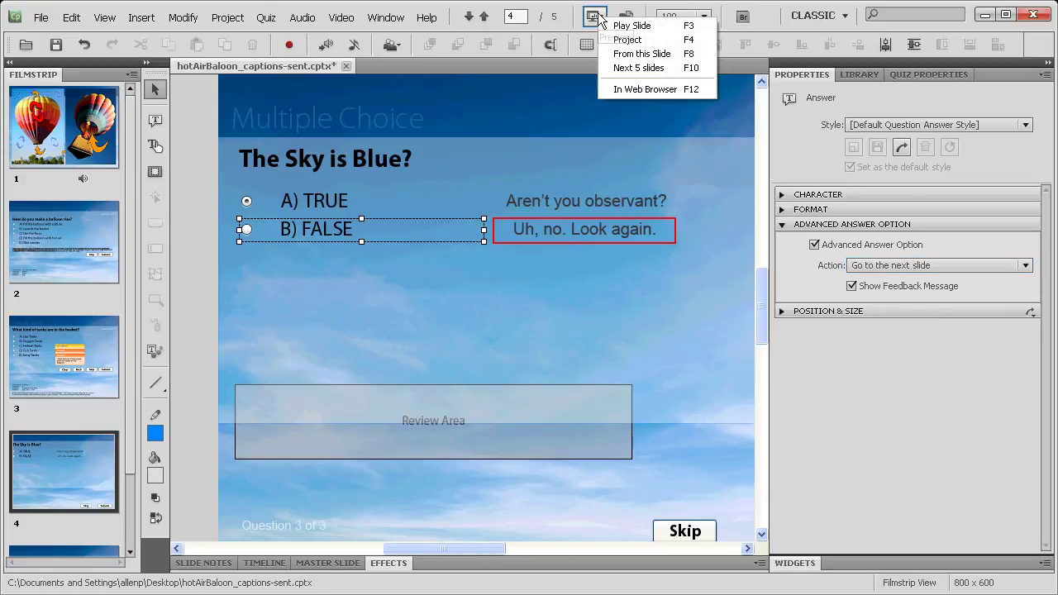
pyautogui.click(654, 55)
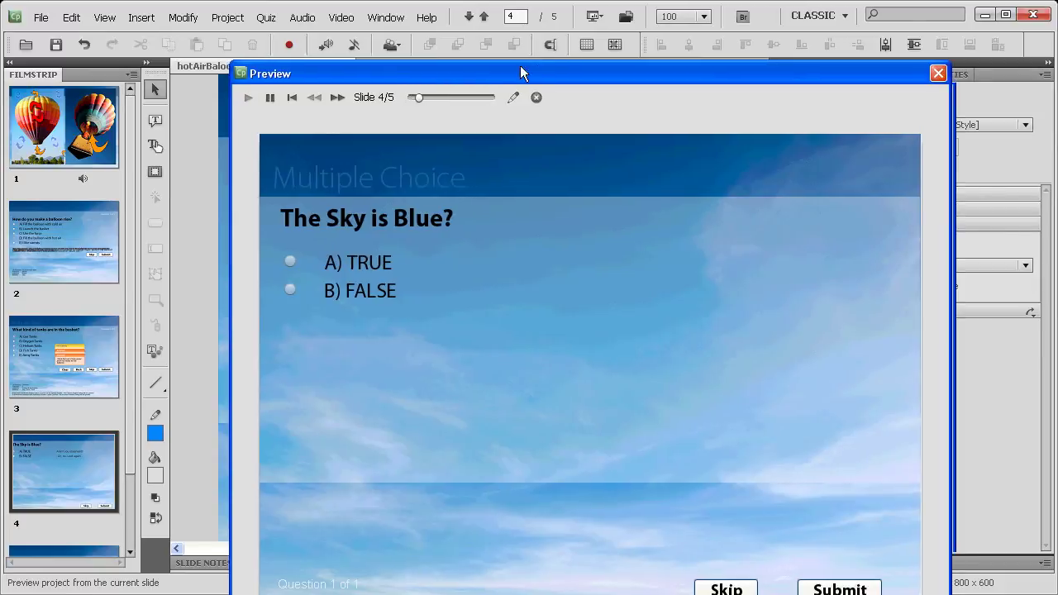
pyautogui.moveTo(521, 67); pyautogui.dragTo(449, 1)
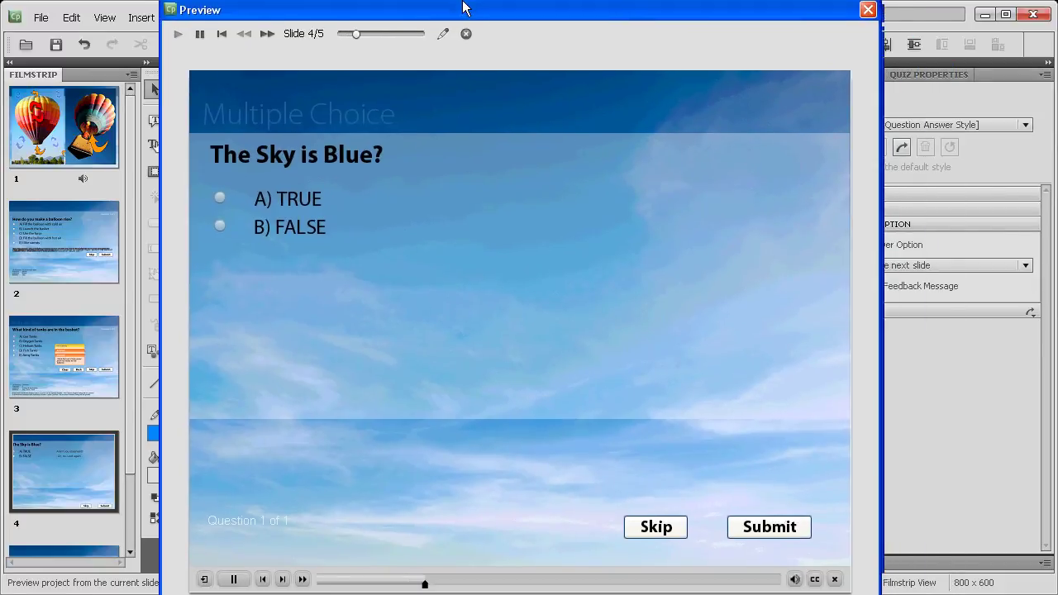
pyautogui.click(301, 229)
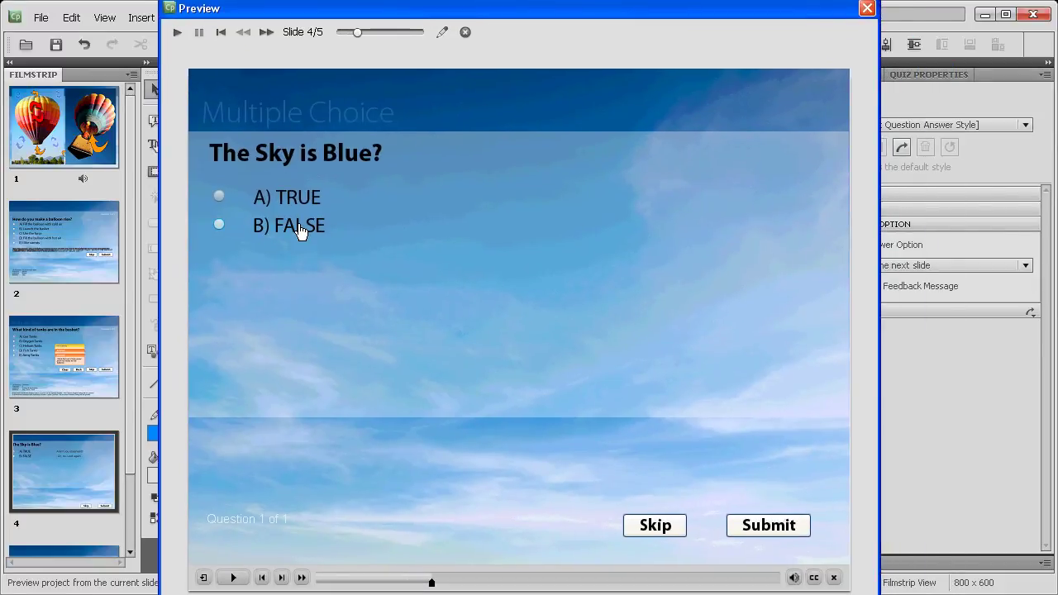
pyautogui.click(765, 527)
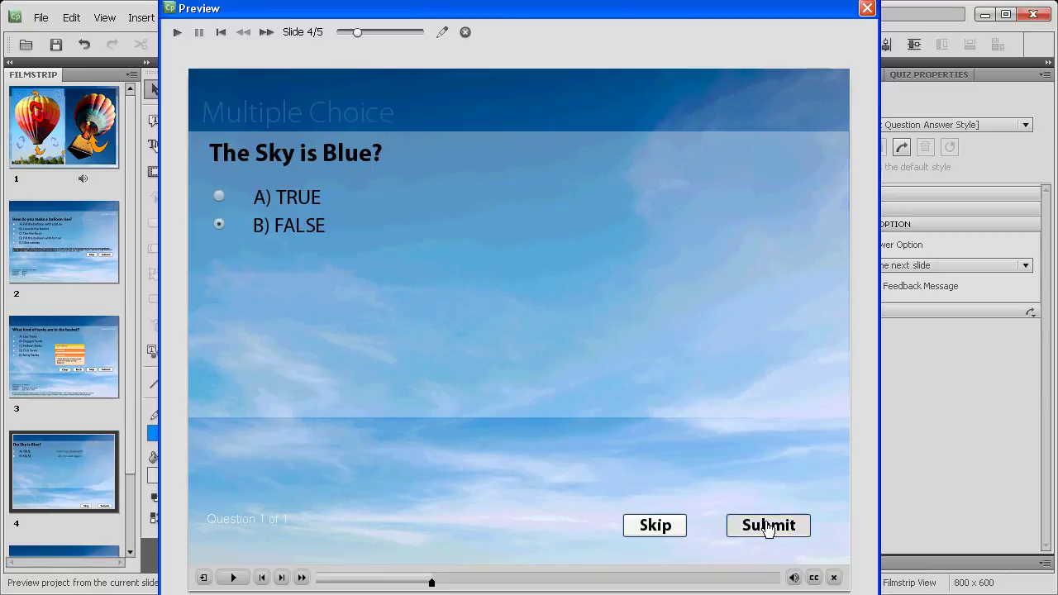
pyautogui.click(651, 406)
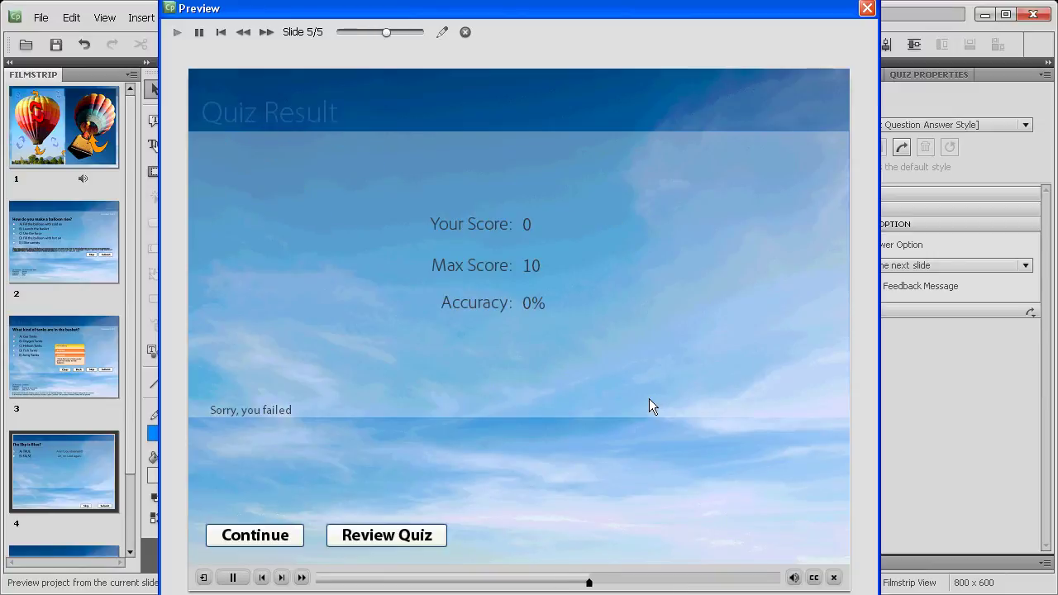